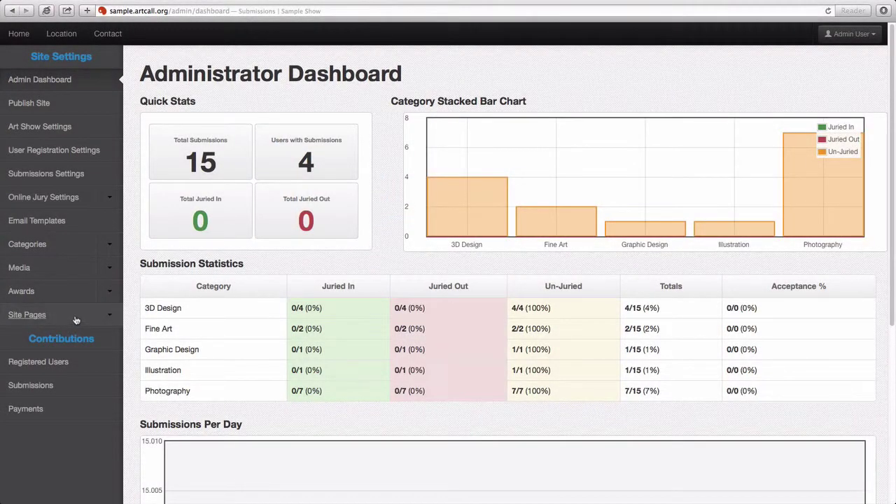
Open the site pages list and look over the public Contact, Location and Home pages, including the contact form's fields.
click(76, 320)
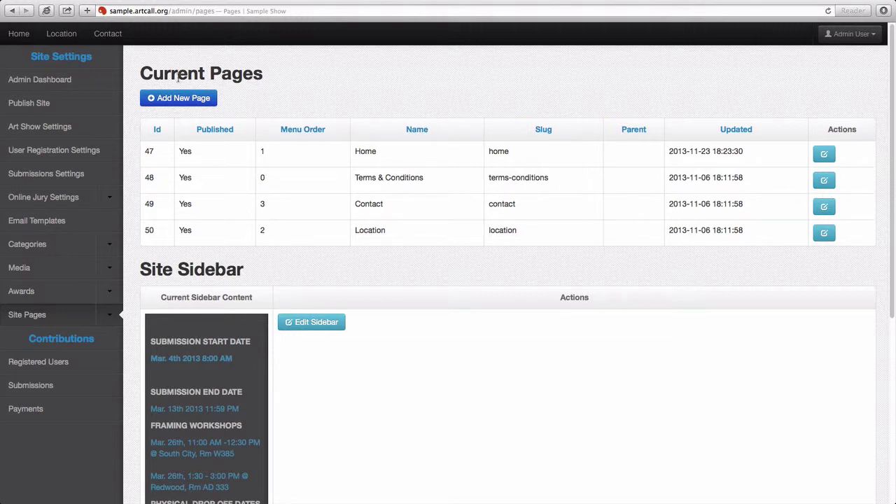
click(108, 36)
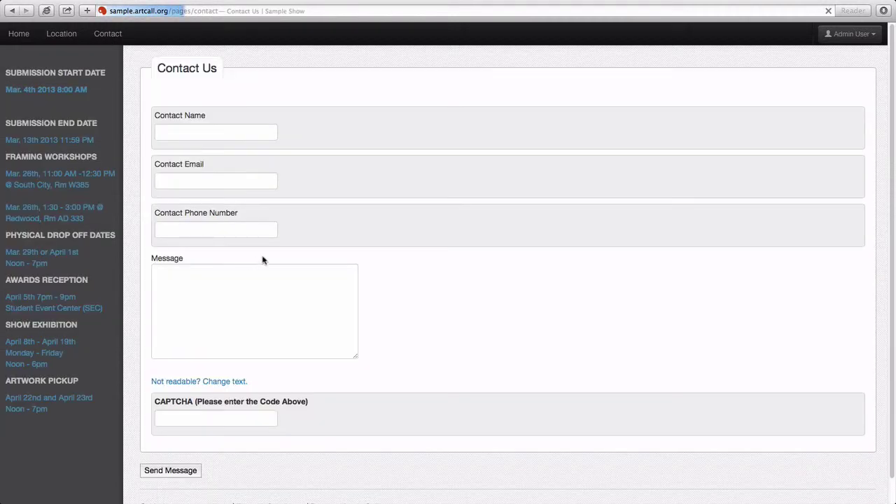
click(180, 132)
click(182, 181)
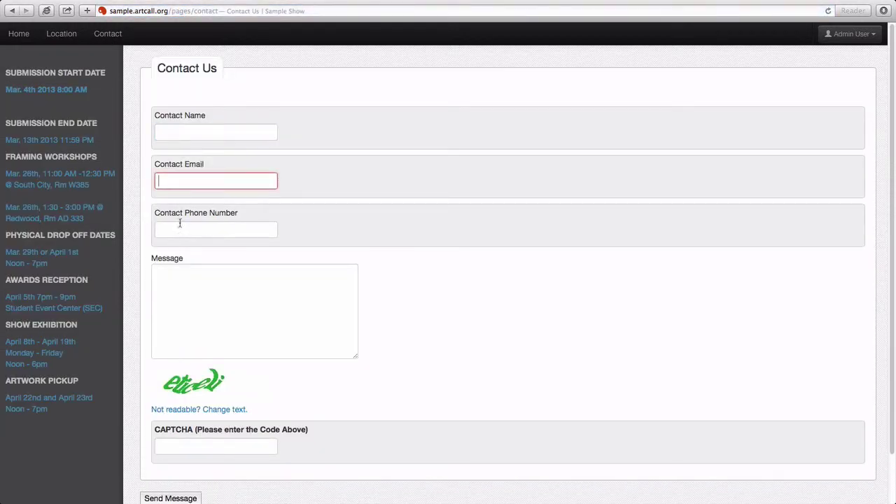
click(183, 230)
click(184, 280)
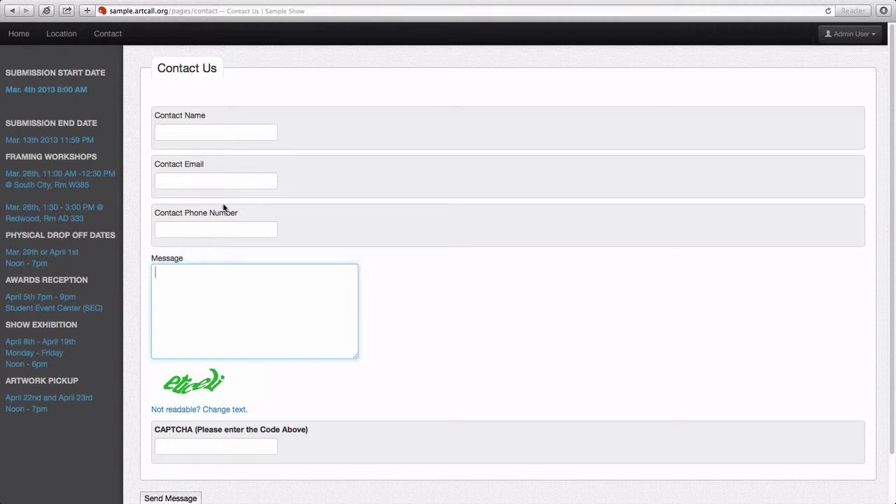
click(58, 35)
click(17, 35)
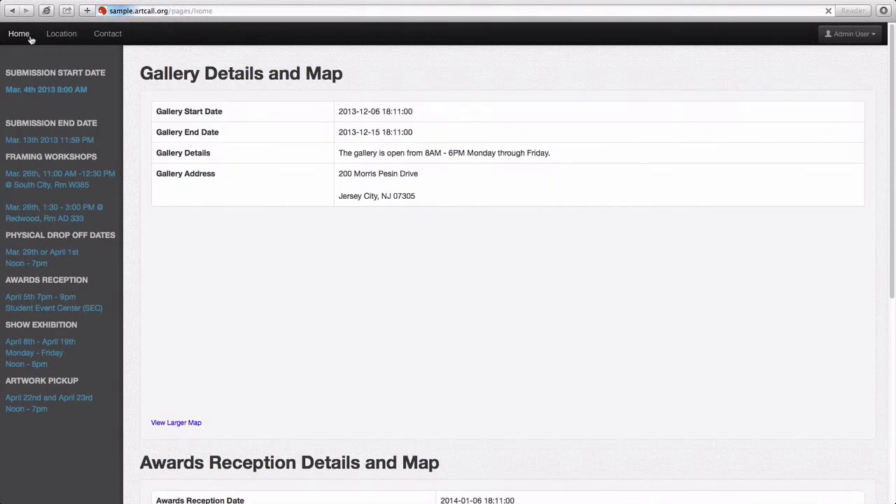
Return to the administrator dashboard and open the list of site pages.
click(859, 34)
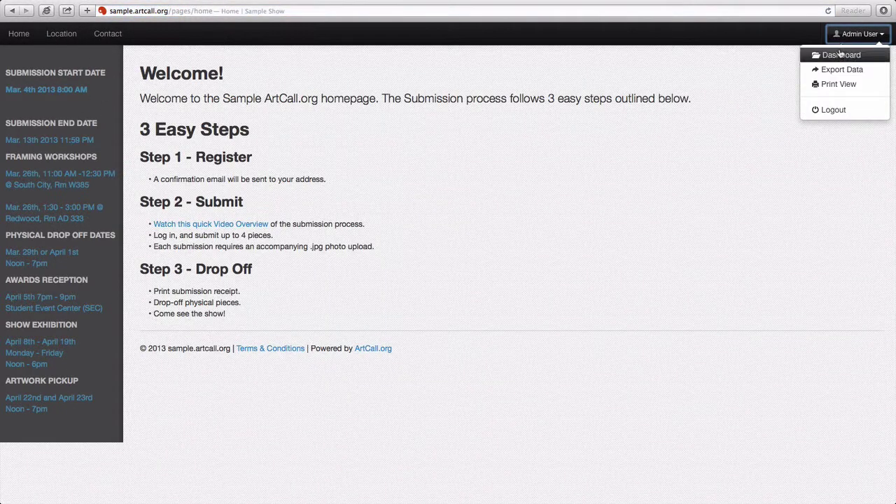
click(841, 55)
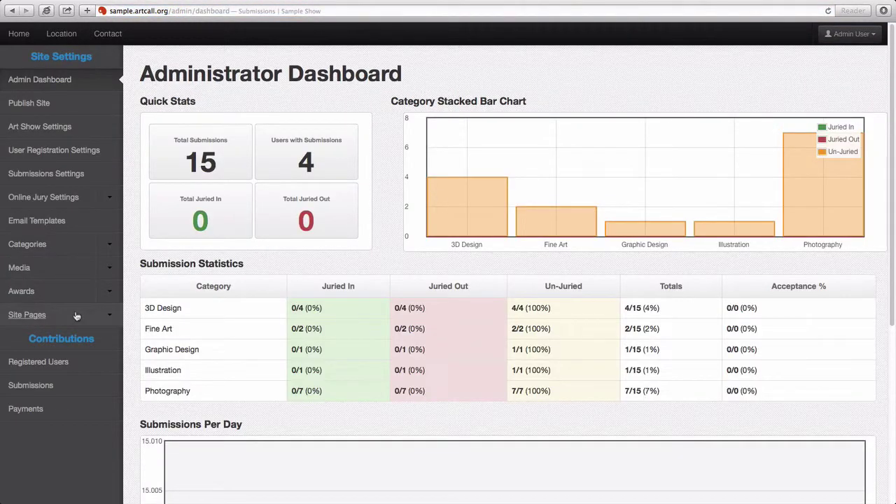
click(106, 314)
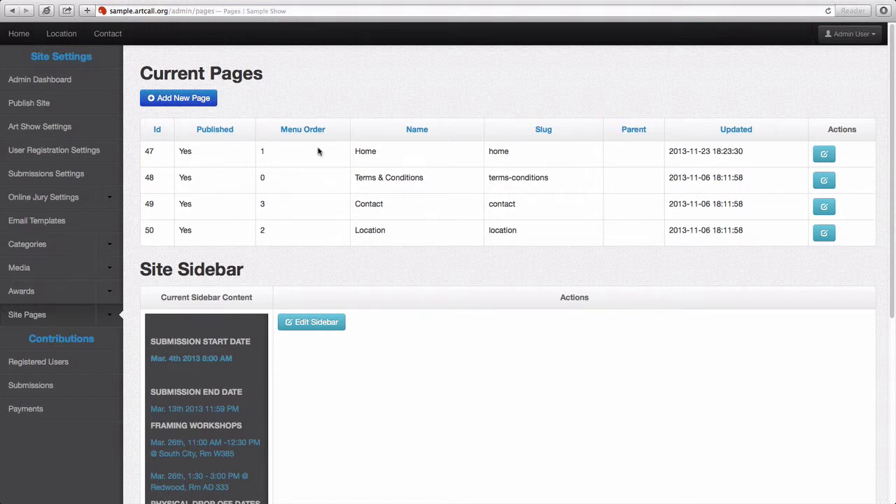
Compare the public Home page with its content in the page editor, including the HTML source.
click(19, 33)
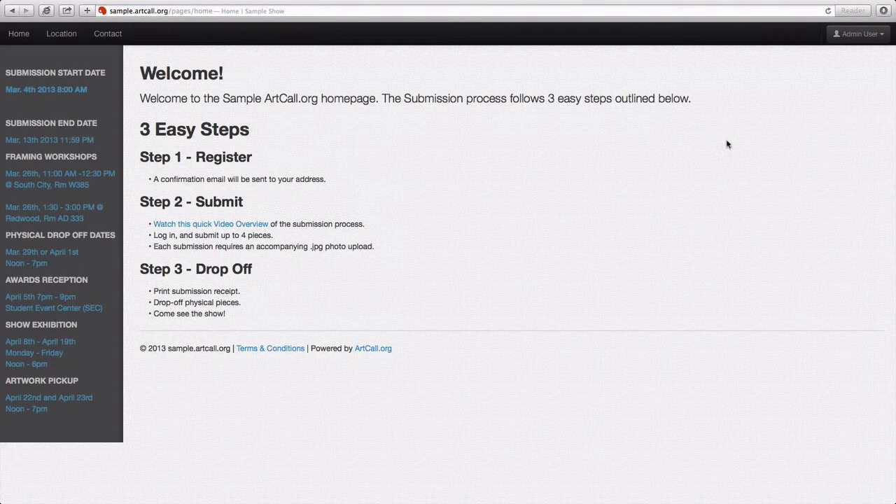
click(12, 10)
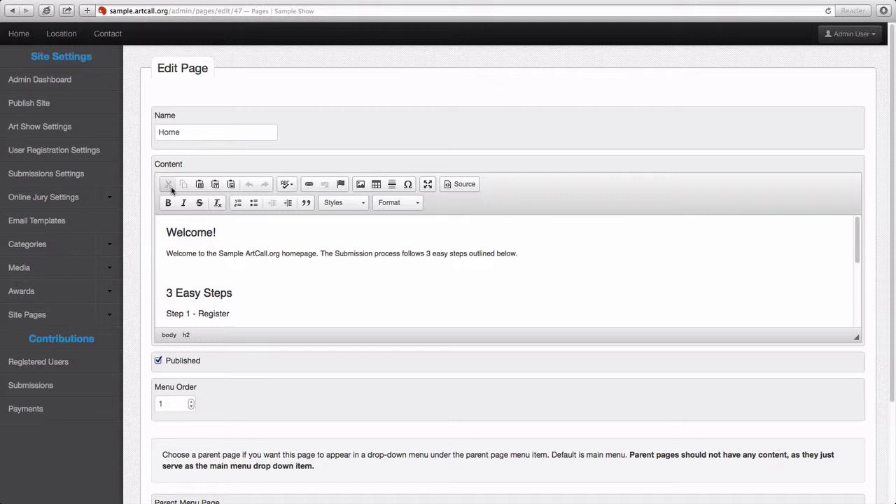
click(460, 185)
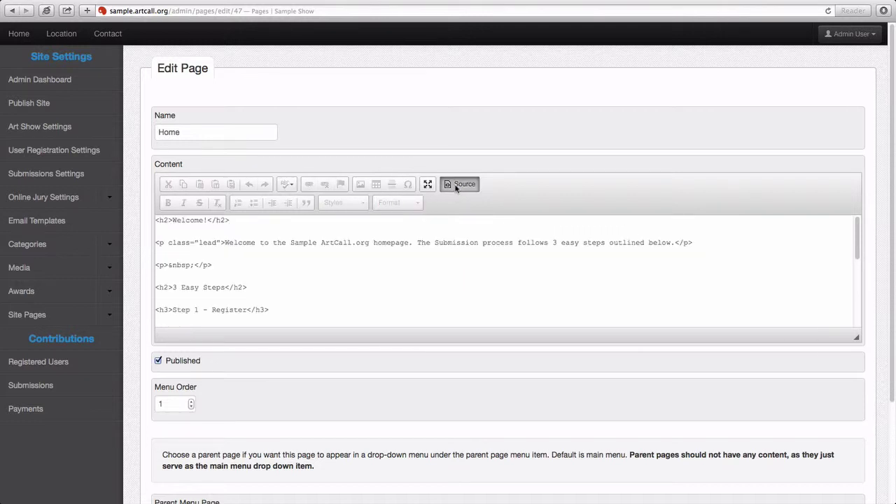
scroll(224, 259, down, 10)
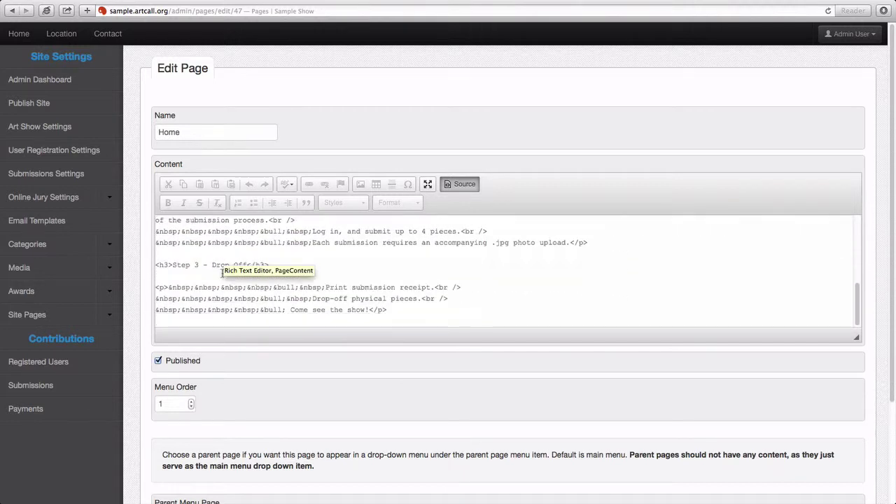
scroll(220, 276, up, 10)
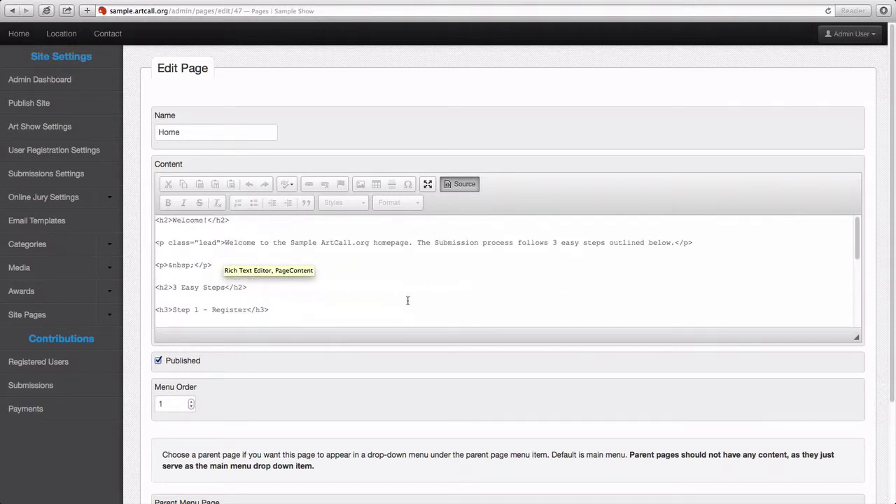
click(457, 187)
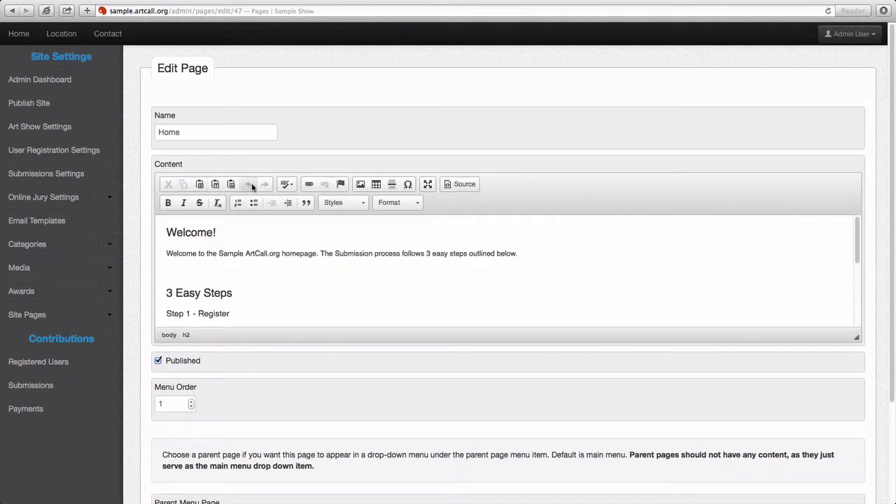
scroll(202, 263, down, 1)
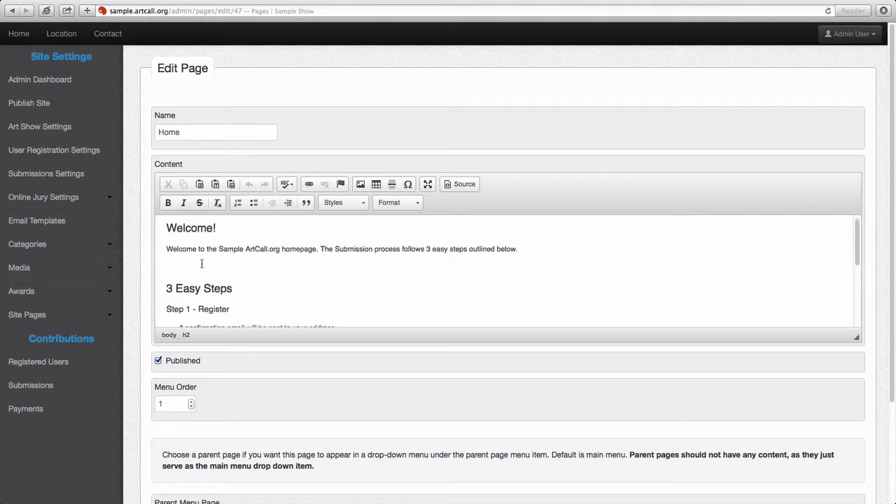
scroll(202, 264, up, 1)
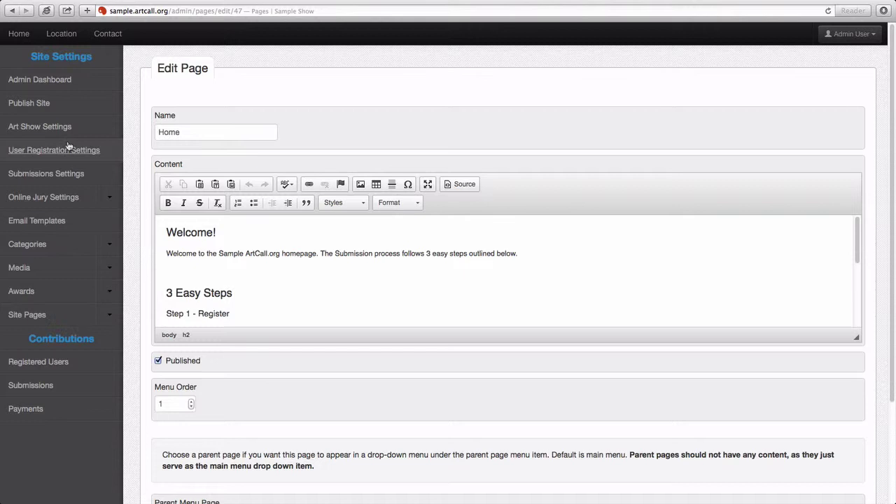
Start a new site page and name it "Submission Instructions".
click(87, 321)
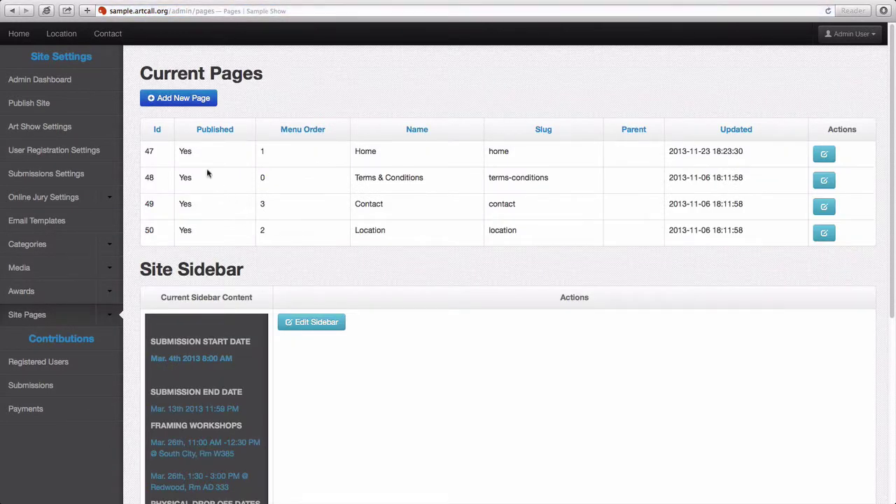
click(162, 106)
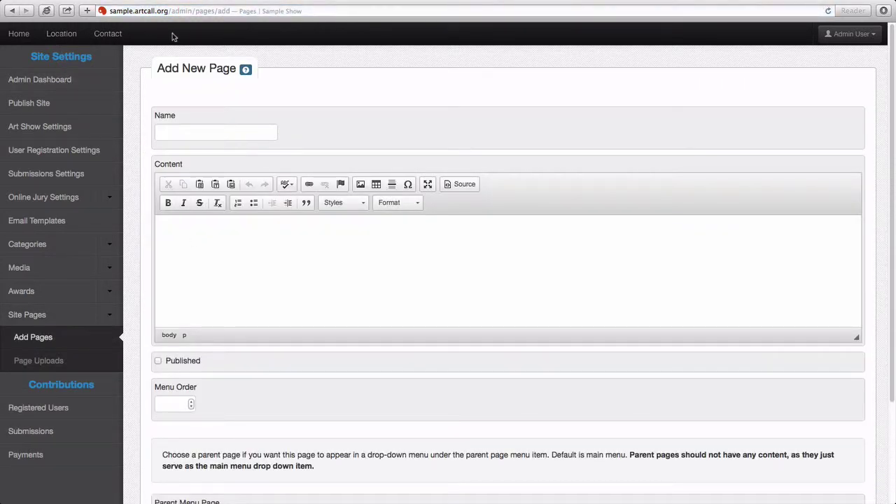
click(186, 135)
text(Submission Instructions)
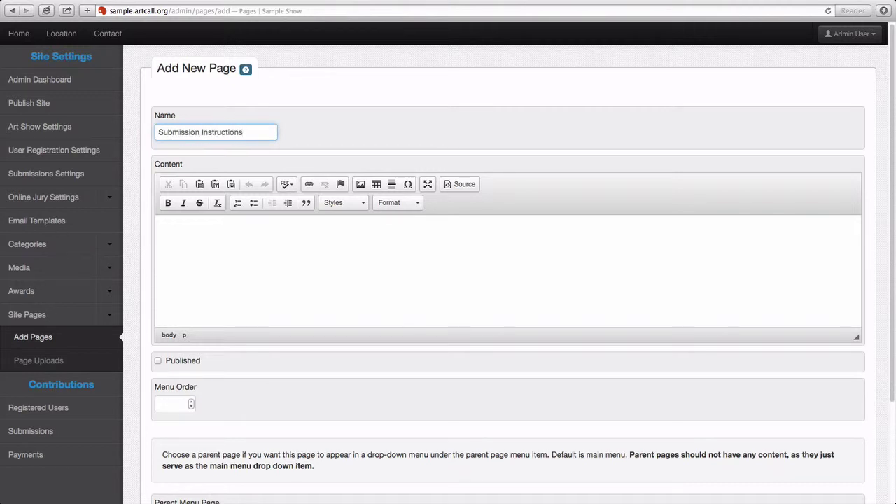
Enter "THis is the submission instructions page." as the page content and make the sentence bold.
click(185, 240)
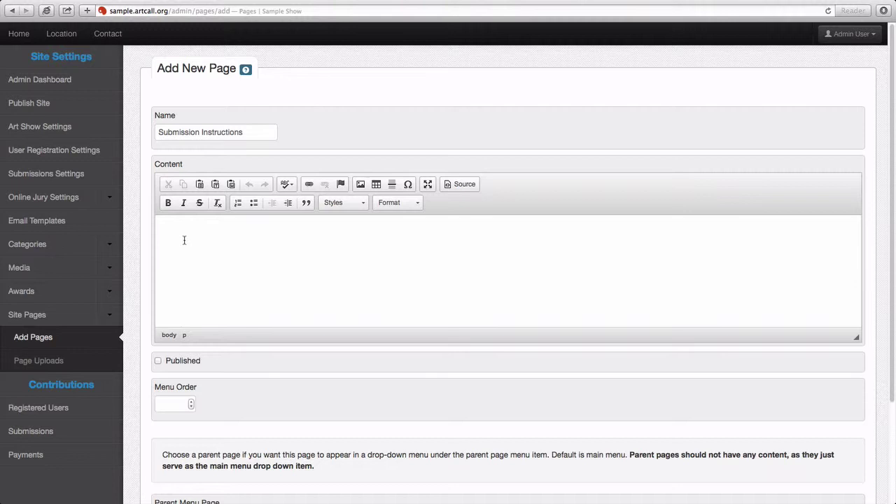
text(THis is the submission instruct)
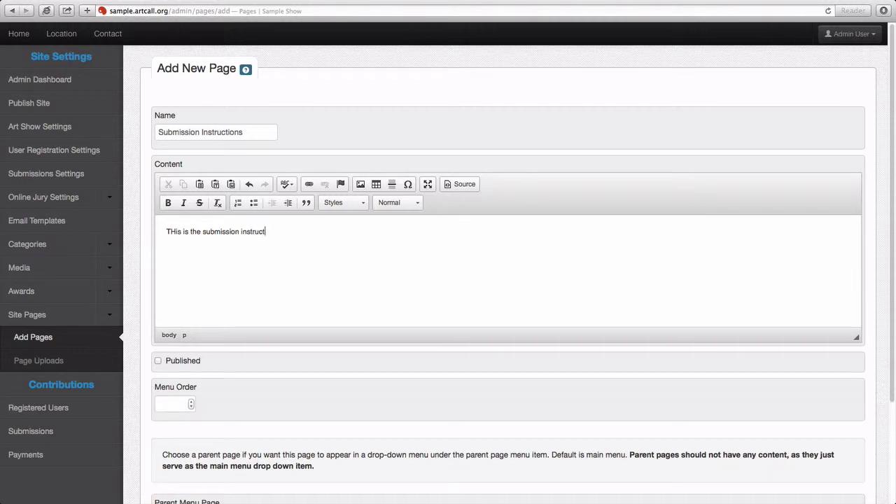
text(age.)
drag(167, 231, 299, 232)
click(168, 205)
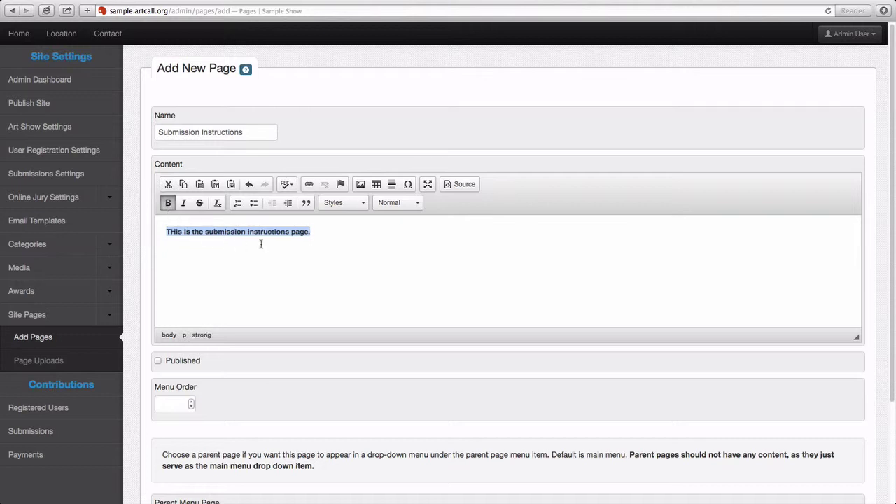
Add the lines "lists", "of" and "items" below the sentence and format them as a bulleted list.
click(320, 235)
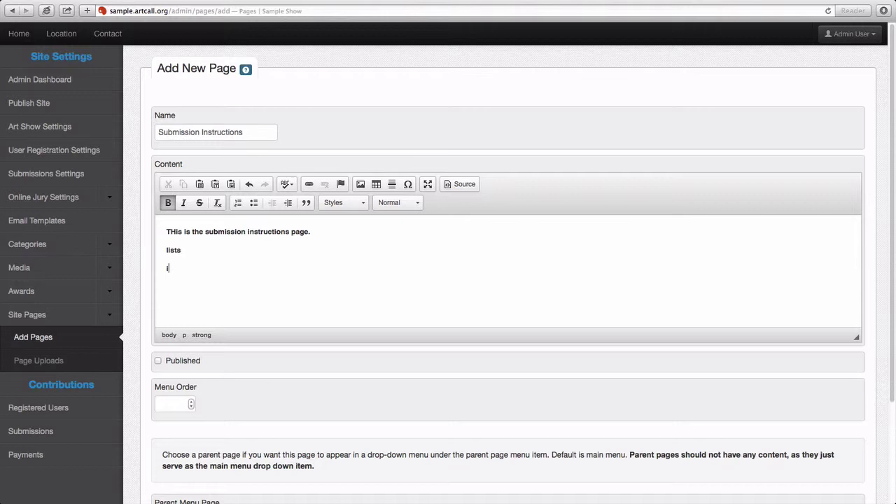
text(of)
drag(197, 282, 166, 248)
double_click(174, 250)
click(254, 202)
key(ctrl+z)
drag(192, 290, 165, 254)
click(255, 203)
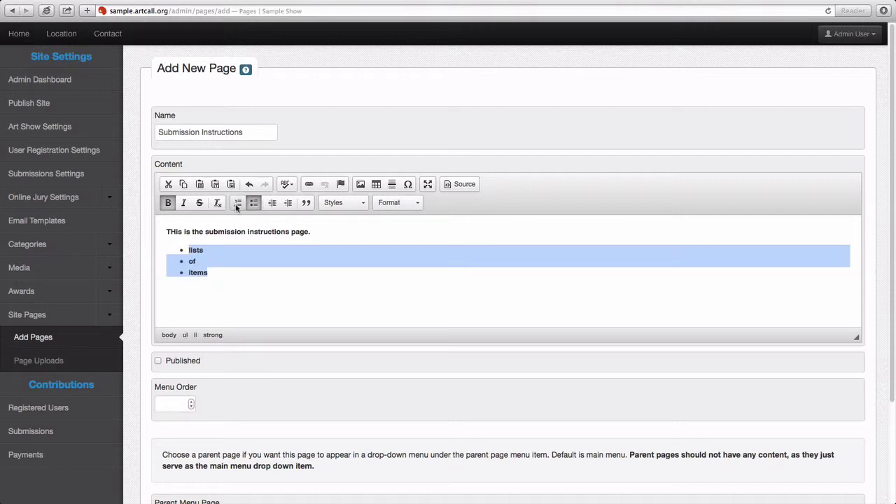
Convert the three-item list to a numbered list and remove its bold formatting.
click(238, 205)
key(ctrl+b)
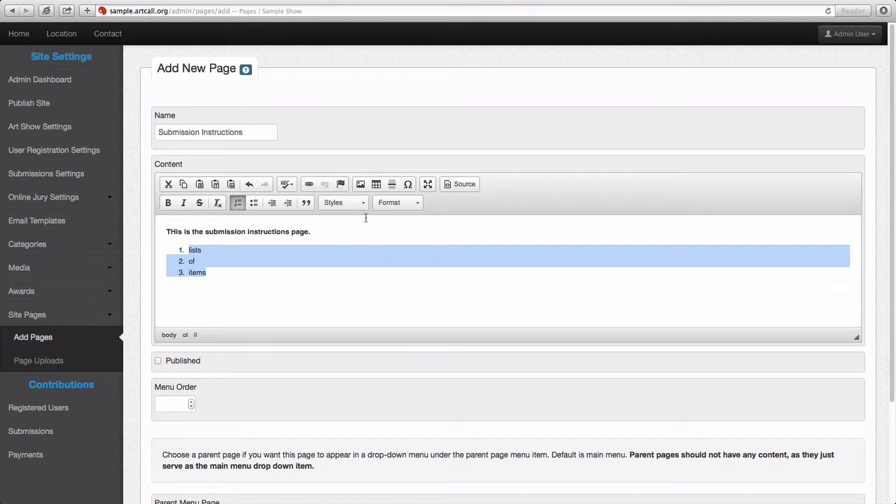
Apply the Heading 1 paragraph format to the opening sentence of the page content.
click(390, 204)
drag(317, 233, 181, 231)
click(390, 202)
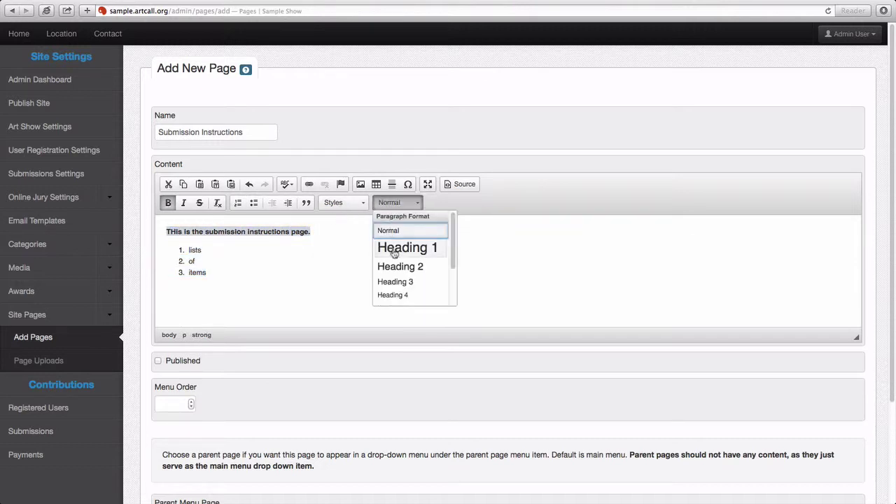
click(396, 249)
click(343, 285)
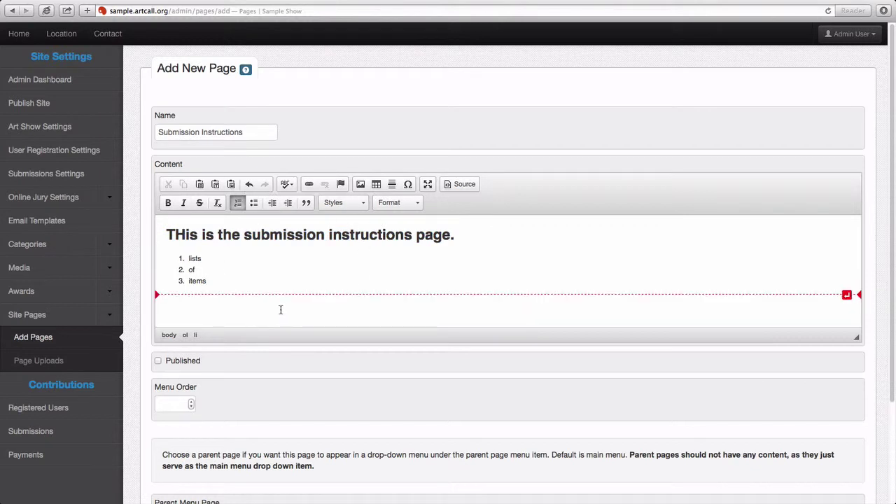
Set the new page's menu order to 4 and mark the page as published.
scroll(149, 368, down, 2)
click(166, 389)
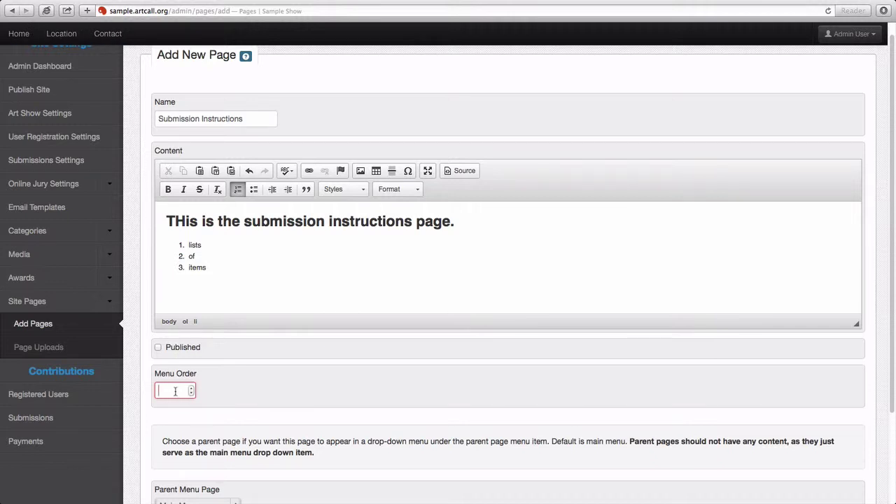
text(4)
click(143, 361)
click(158, 348)
scroll(145, 369, down, 3)
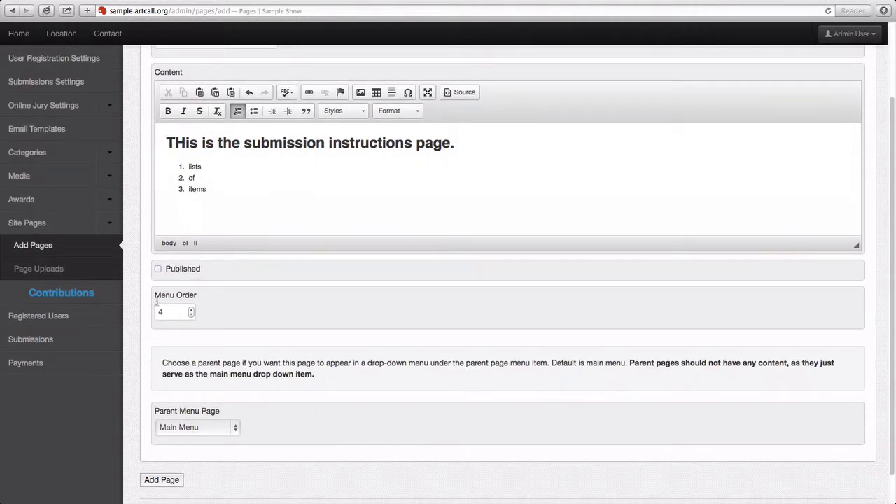
click(159, 269)
scroll(132, 392, down, 1)
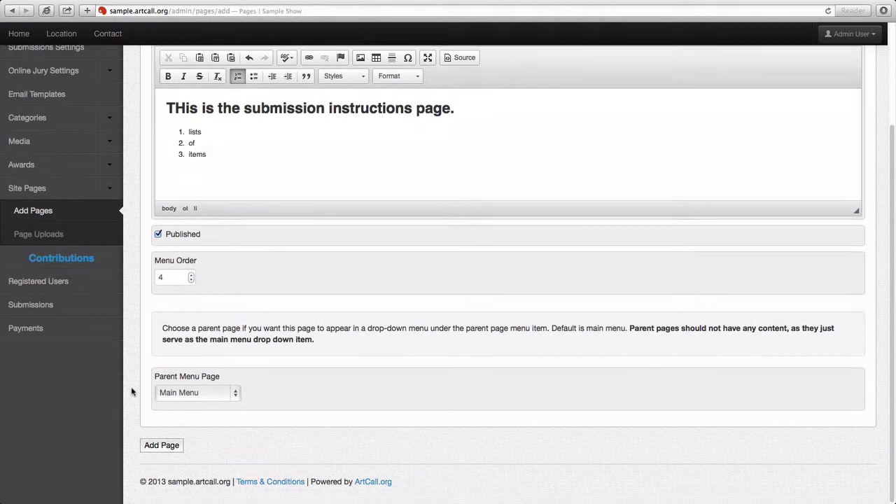
Keep Main Menu as the parent menu page and add the new page to the site.
click(199, 393)
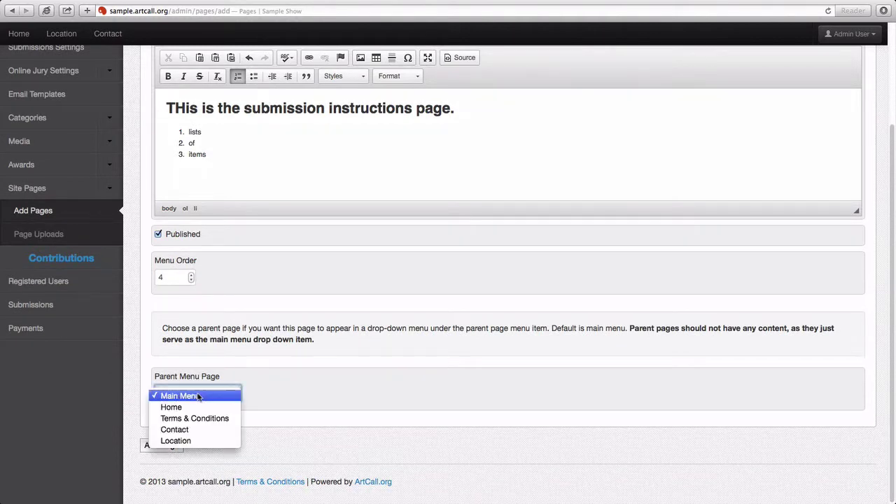
click(197, 397)
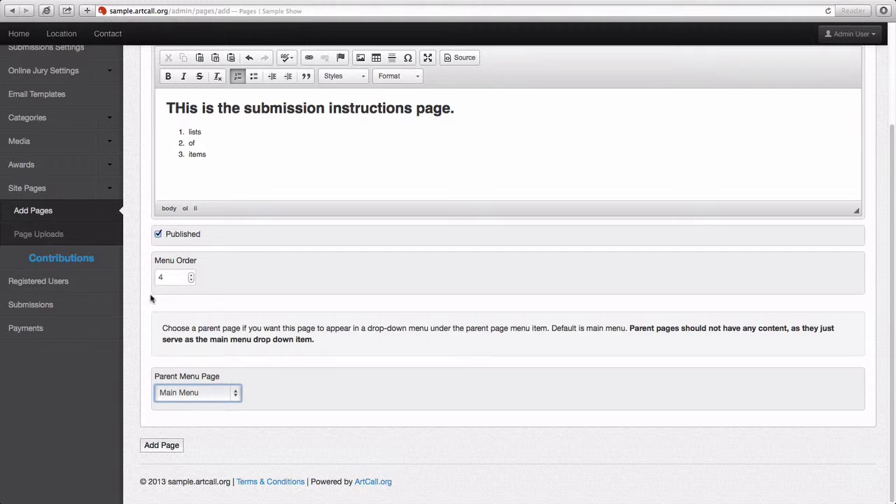
click(167, 395)
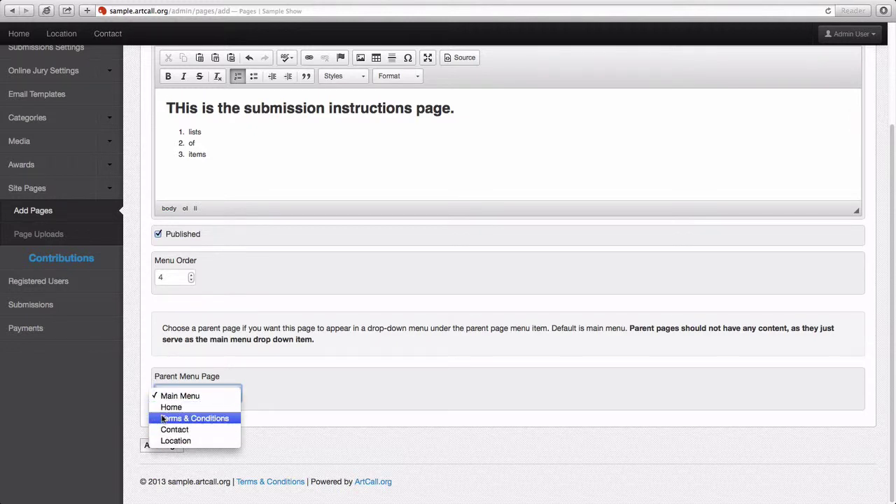
click(165, 382)
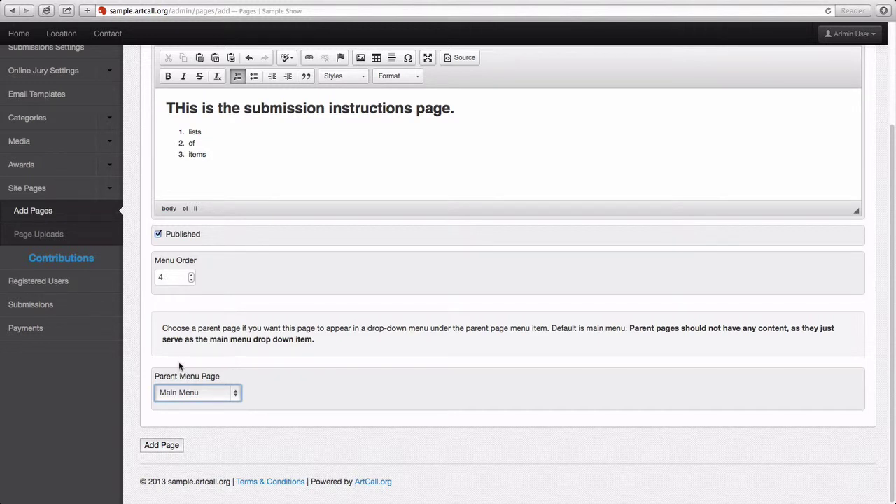
click(161, 449)
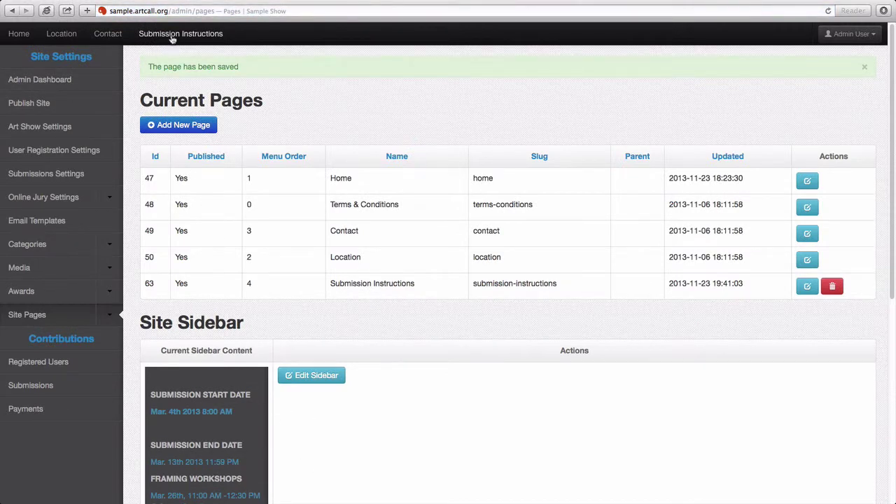
View the published Submission Instructions page on the site and return to the list of current pages.
click(172, 36)
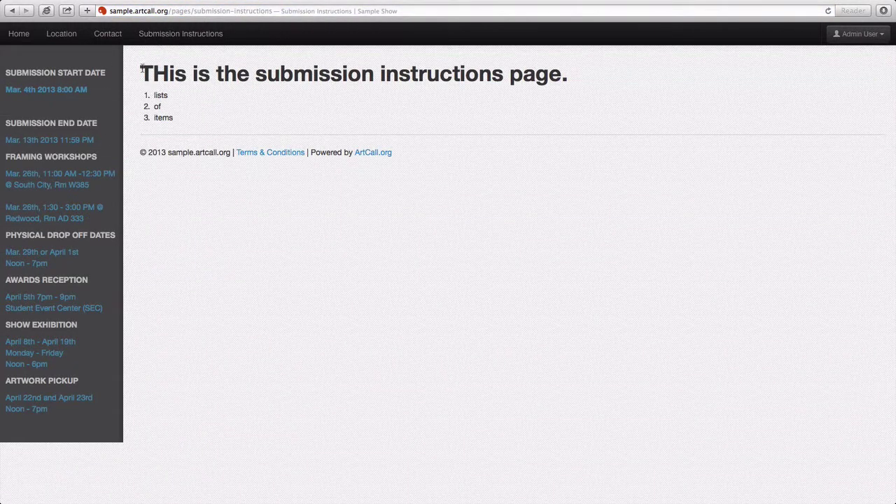
drag(186, 121, 141, 70)
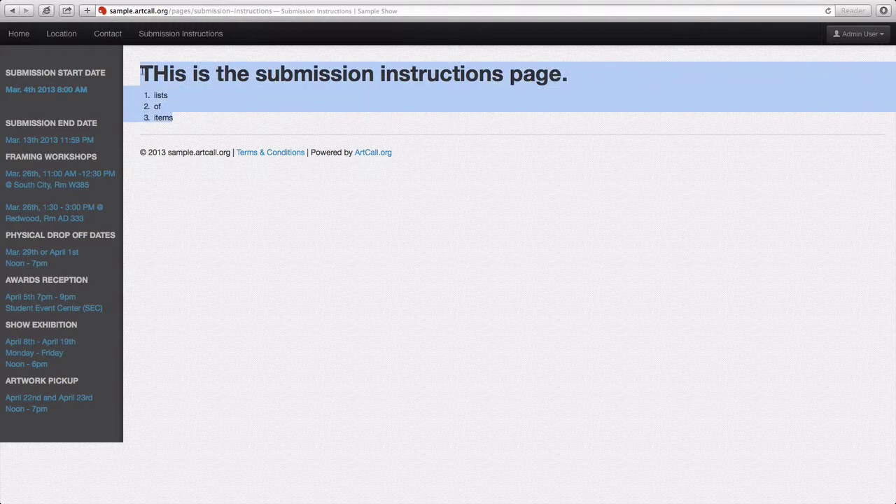
click(231, 109)
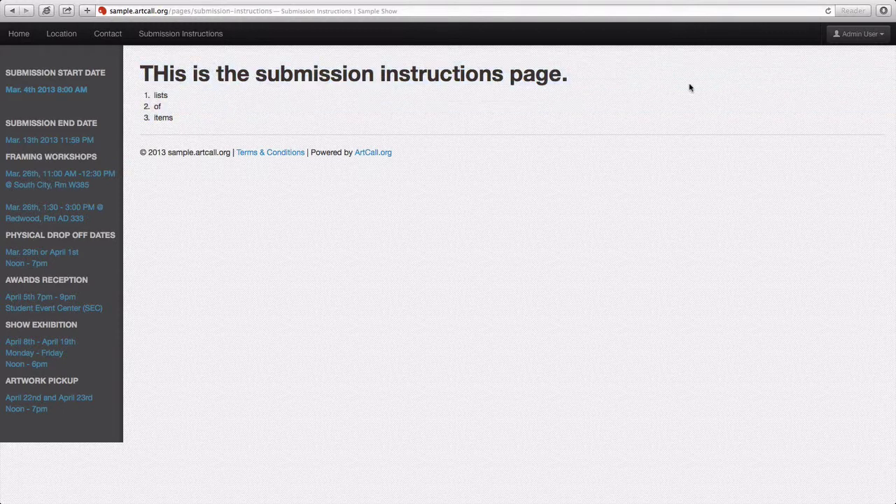
click(13, 14)
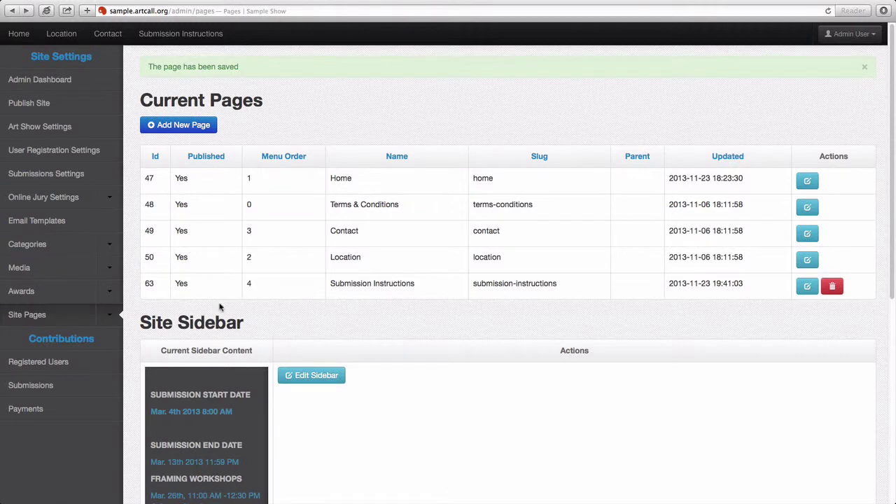
Start a new page named SubMenu and enter "SubMenu Page" as its content.
click(177, 127)
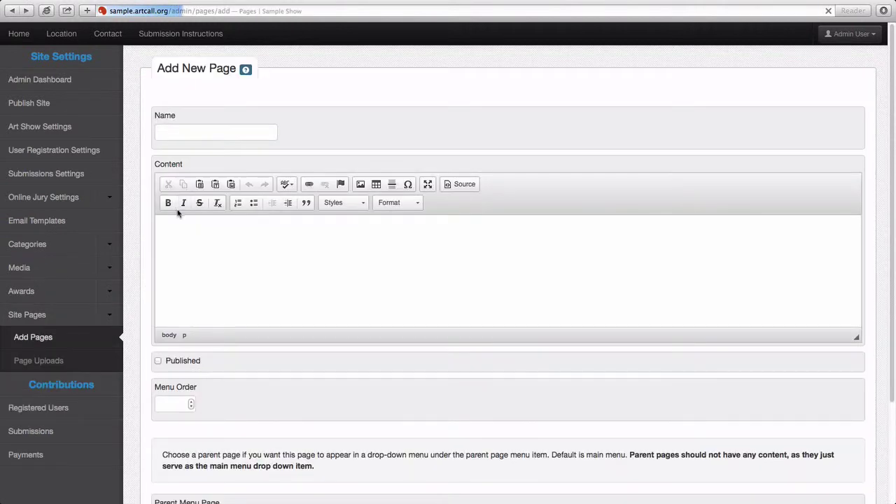
click(189, 134)
text(SubMenu)
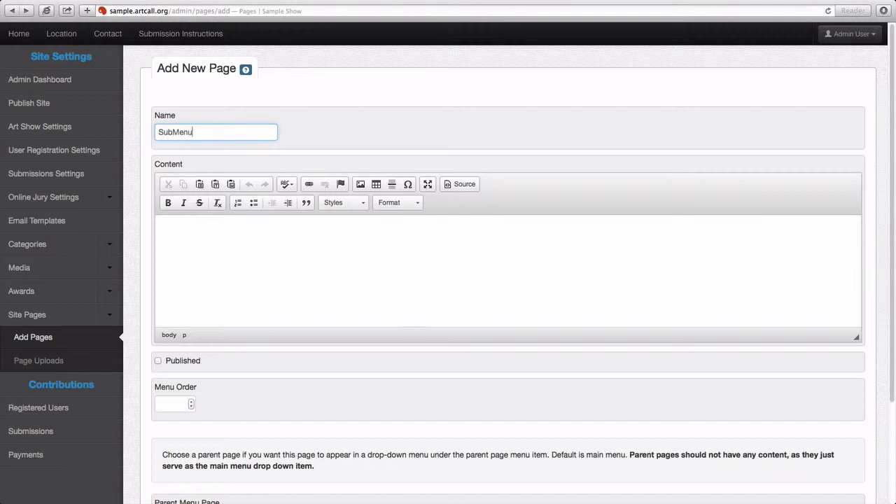
click(167, 231)
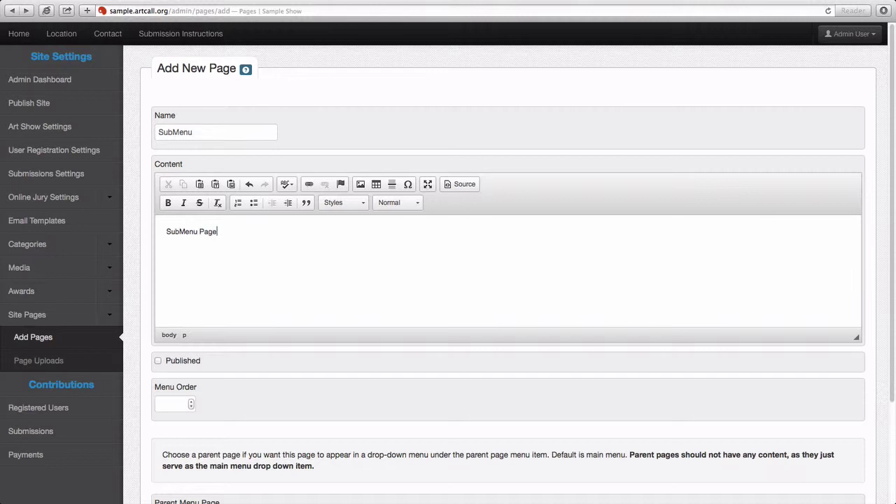
Mark the SubMenu page as published and set its menu order to 0.
click(159, 361)
click(172, 406)
text(0)
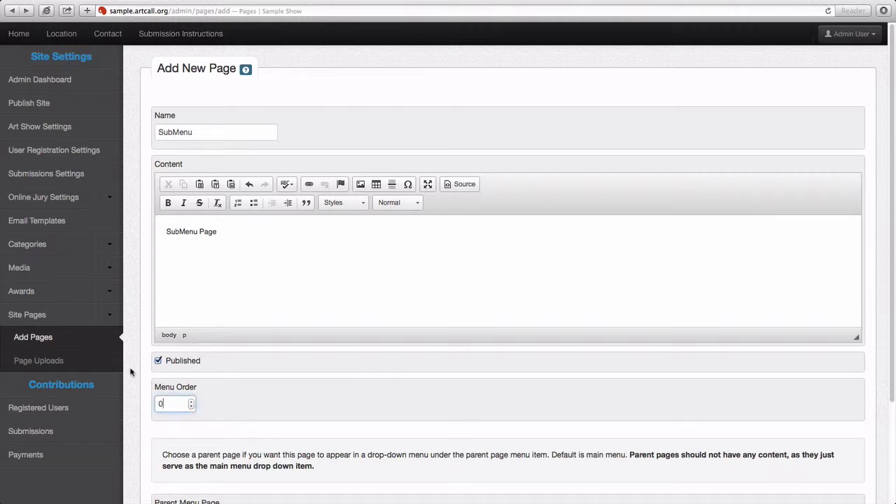
Choose Submission Instructions as the parent menu page and add the SubMenu page to the site.
scroll(144, 369, down, 1)
scroll(143, 369, down, 5)
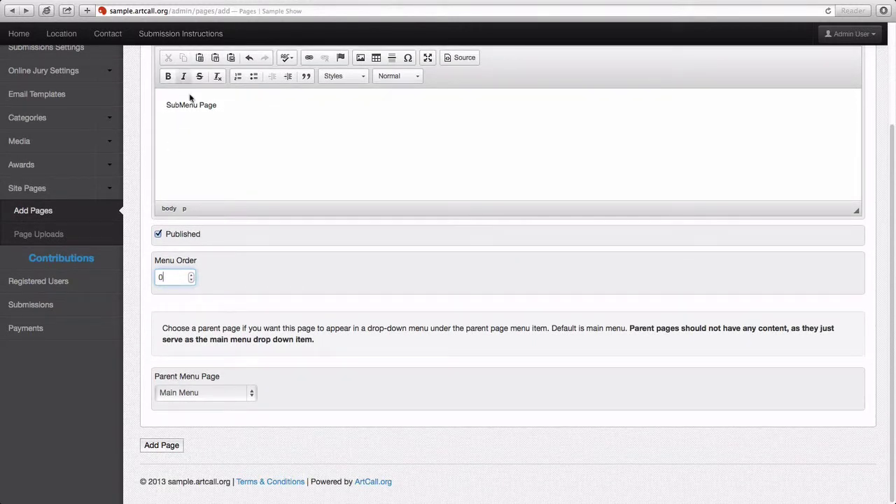
click(194, 393)
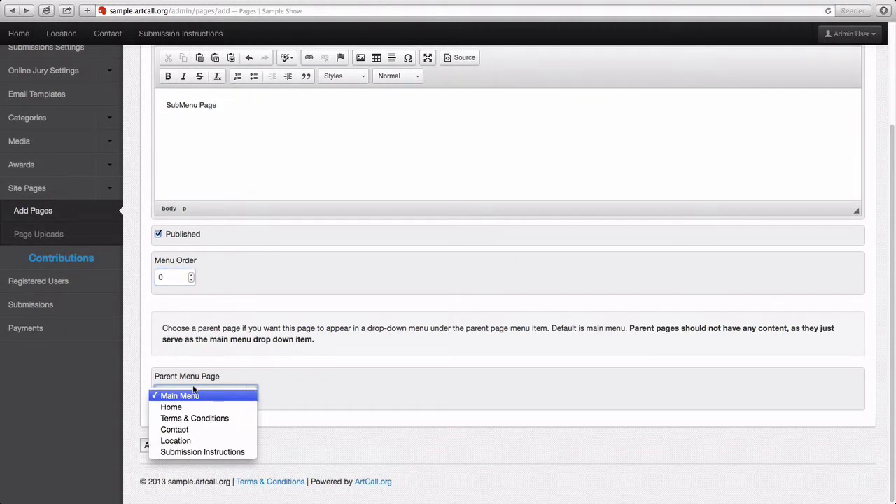
click(202, 453)
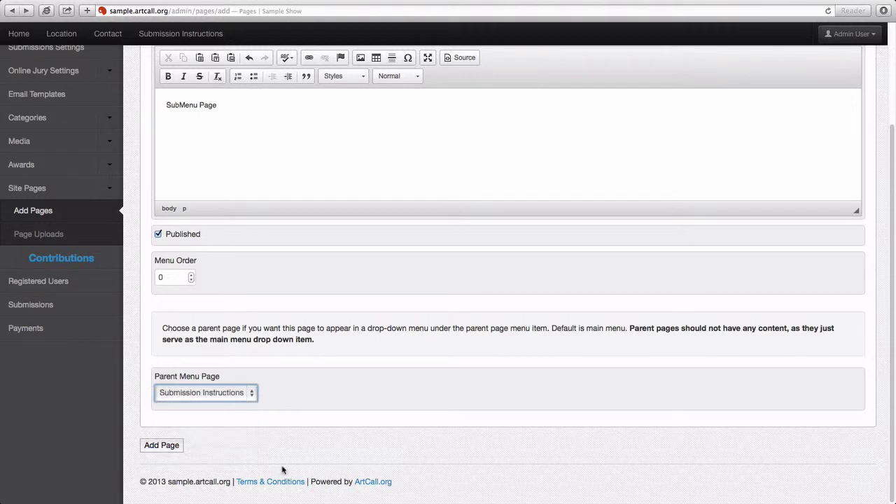
click(170, 448)
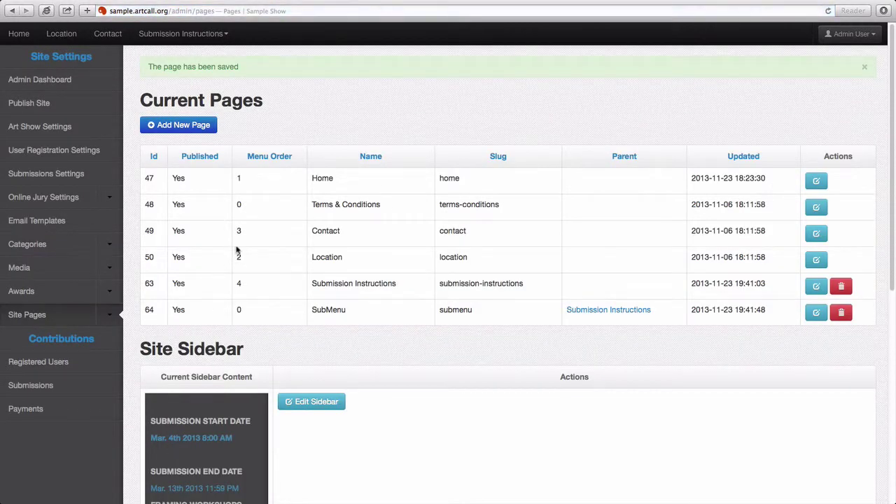
Check the Submission Instructions drop-down in the site navigation, view its SubMenu page, and return to the list of current pages.
click(227, 40)
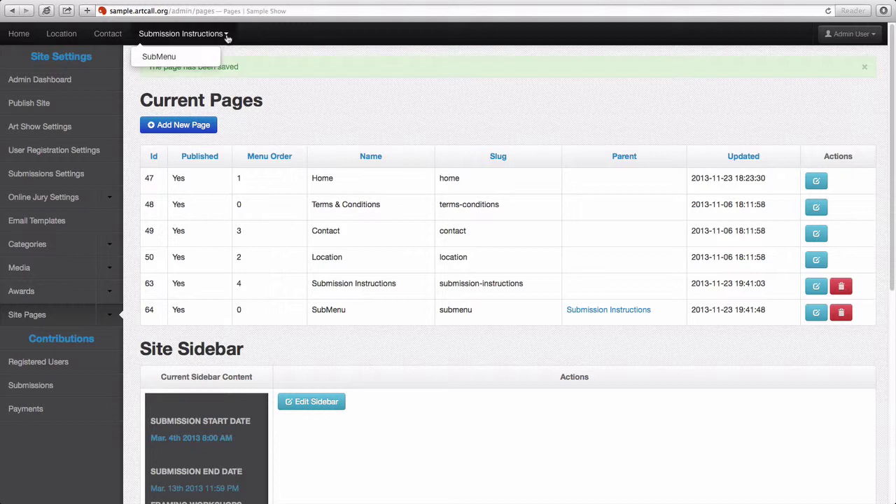
click(161, 56)
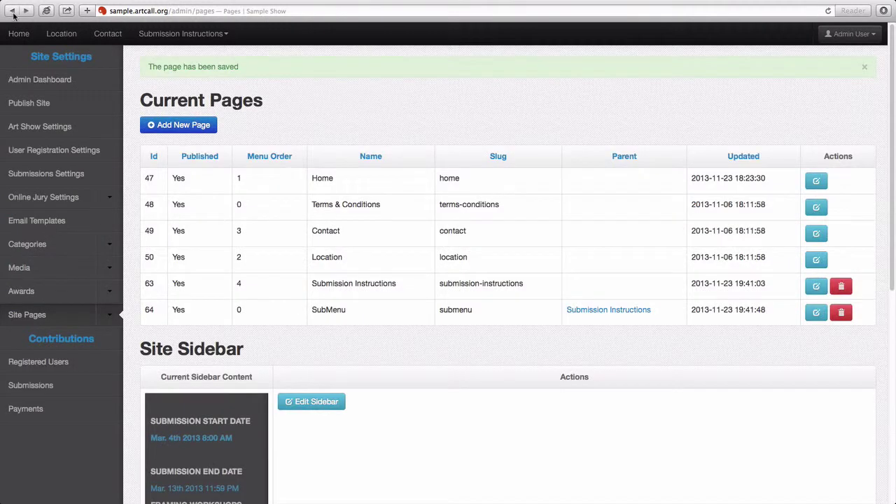
click(12, 10)
click(177, 35)
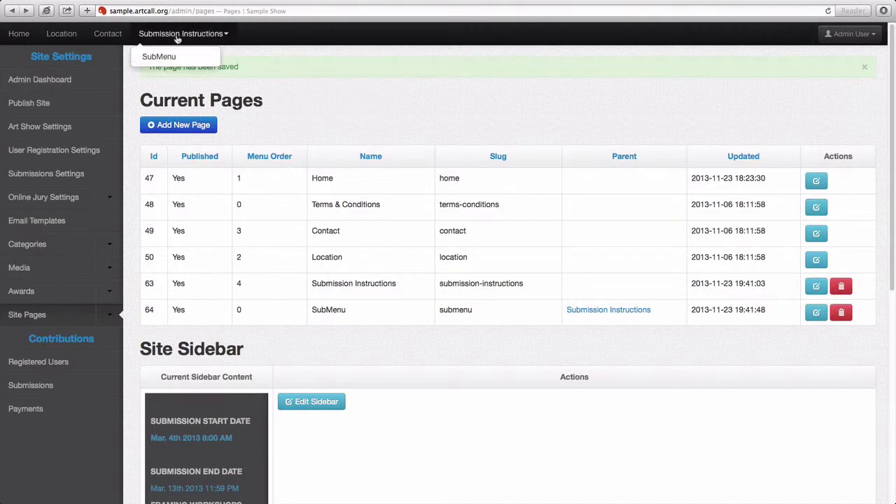
click(173, 39)
click(186, 38)
click(204, 38)
click(197, 36)
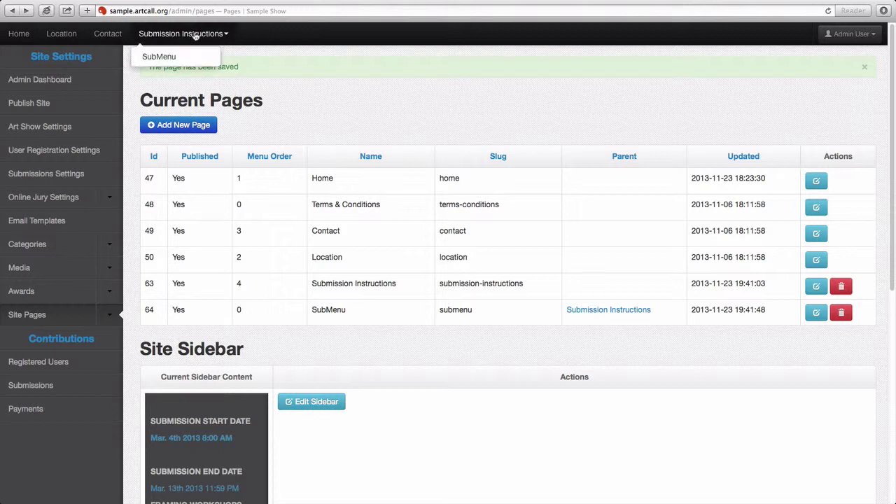
click(167, 57)
click(170, 39)
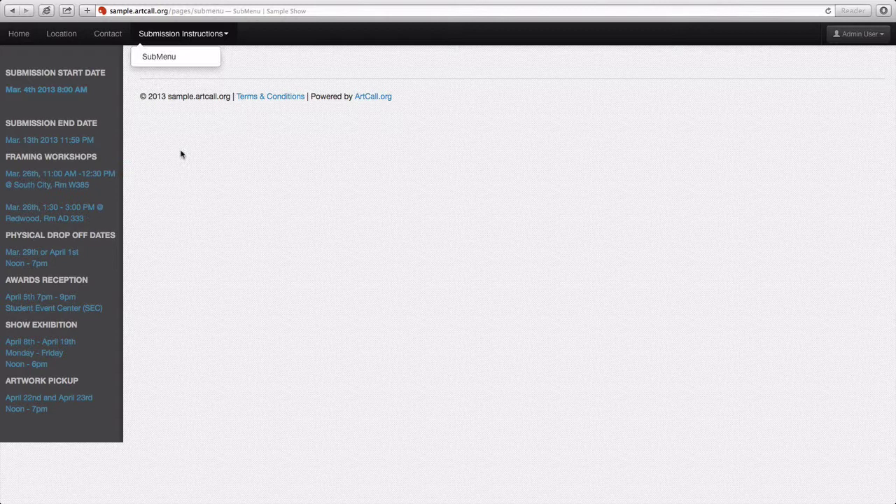
click(13, 11)
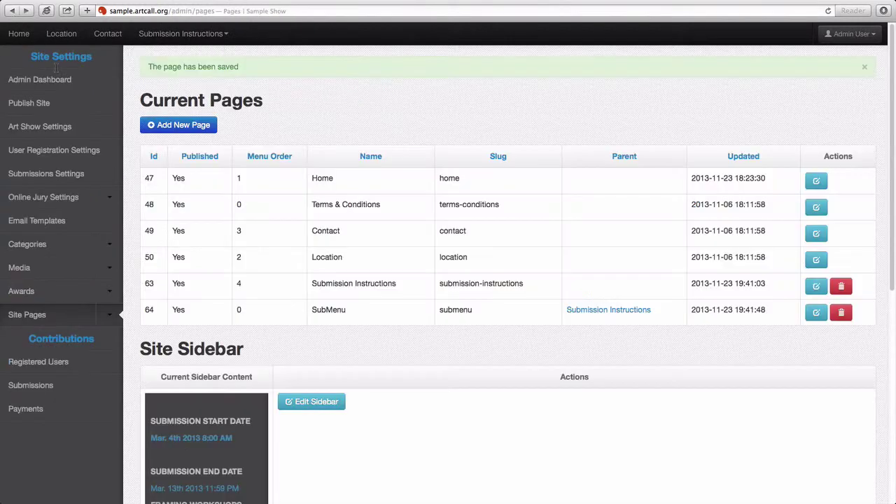
Clear all content from the Submission Instructions page and try to update it without content.
drag(312, 283, 398, 284)
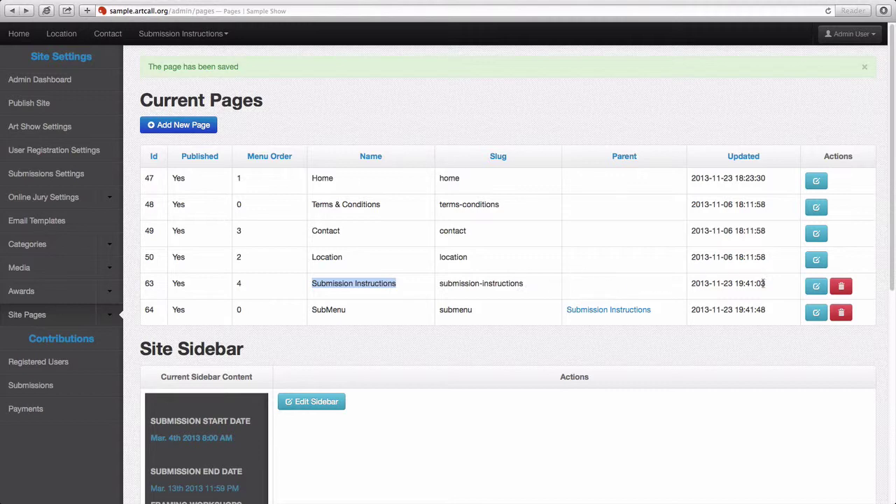
click(816, 286)
drag(248, 306, 155, 224)
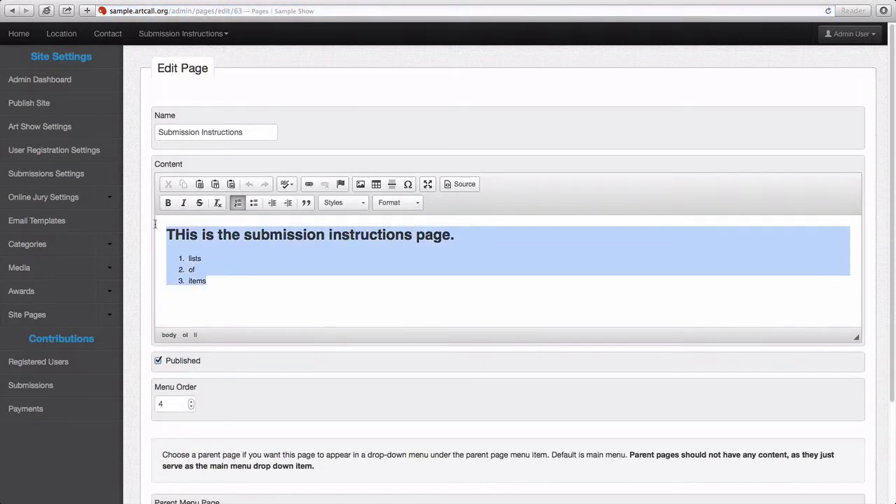
key(BackSpace)
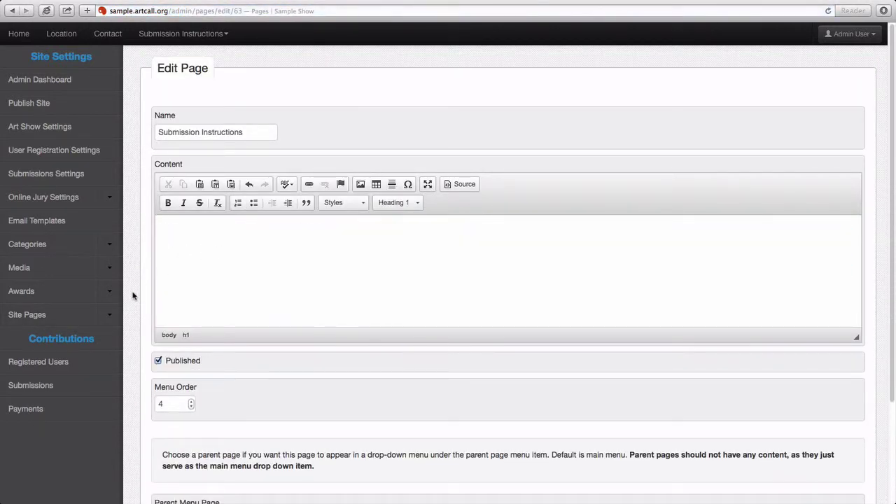
scroll(140, 315, down, 4)
click(174, 445)
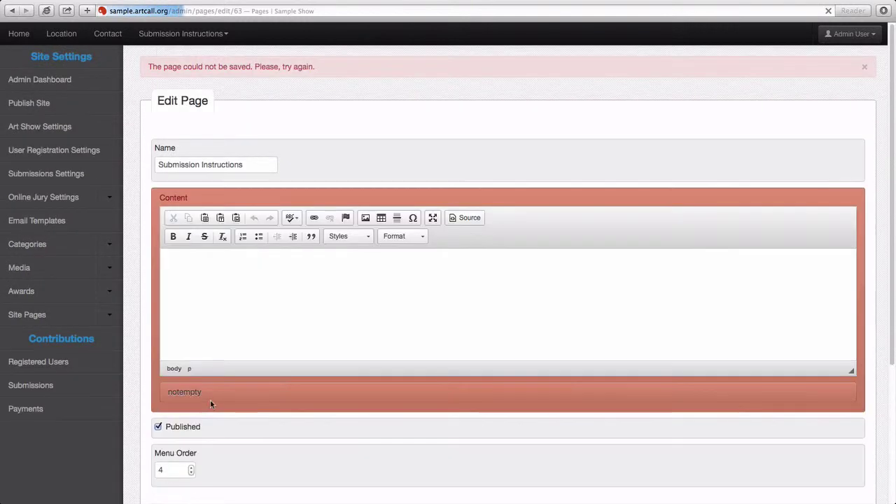
Enter "empty" as the Submission Instructions page content, update the page, and check its drop-down in the site navigation.
click(204, 303)
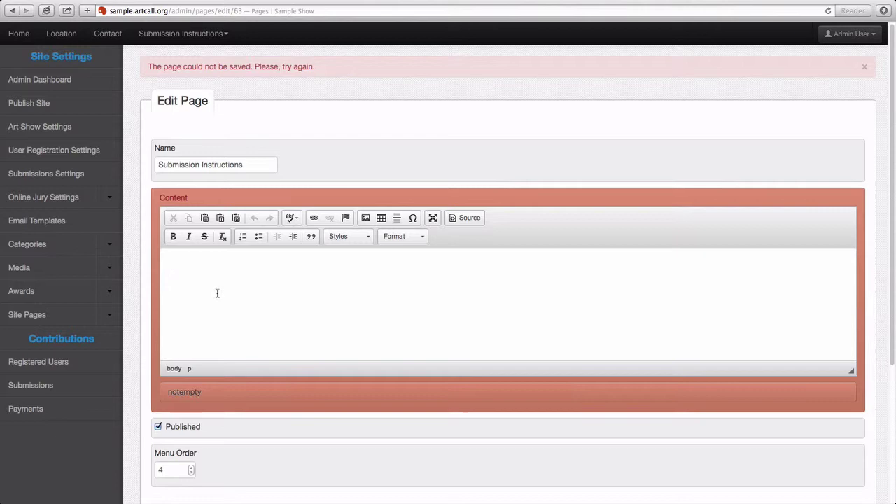
text(emt)
scroll(157, 399, down, 5)
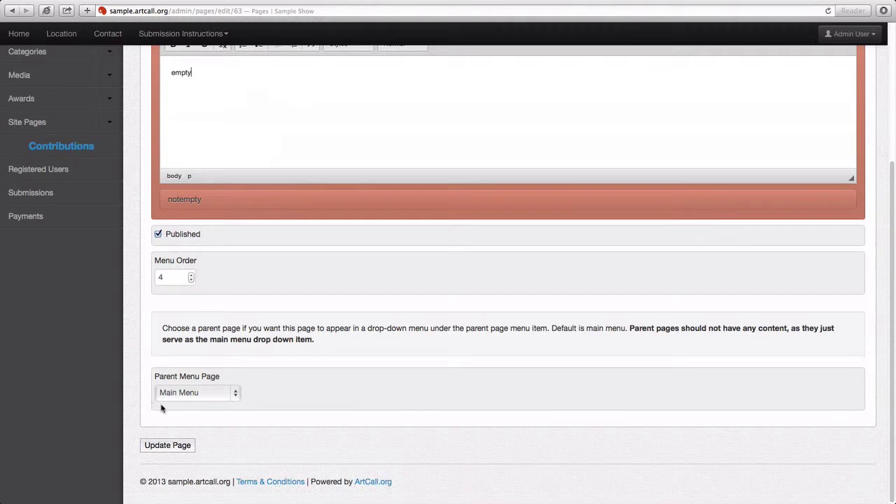
click(171, 446)
click(192, 35)
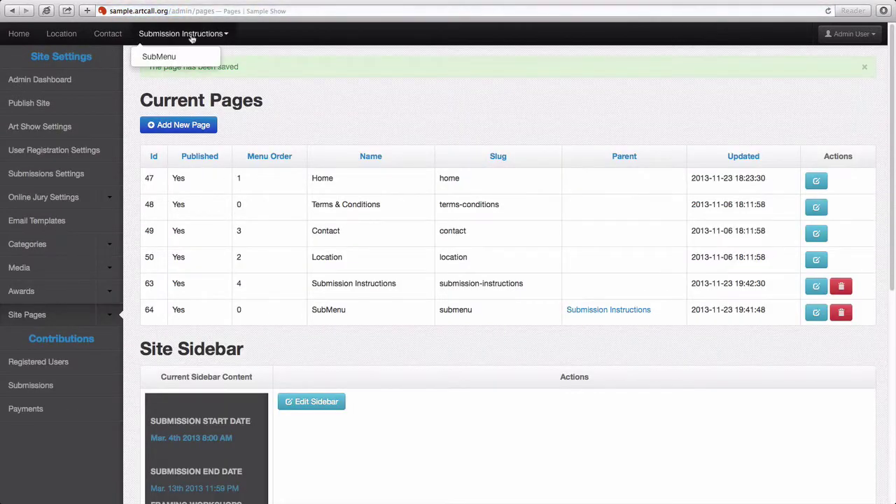
click(135, 192)
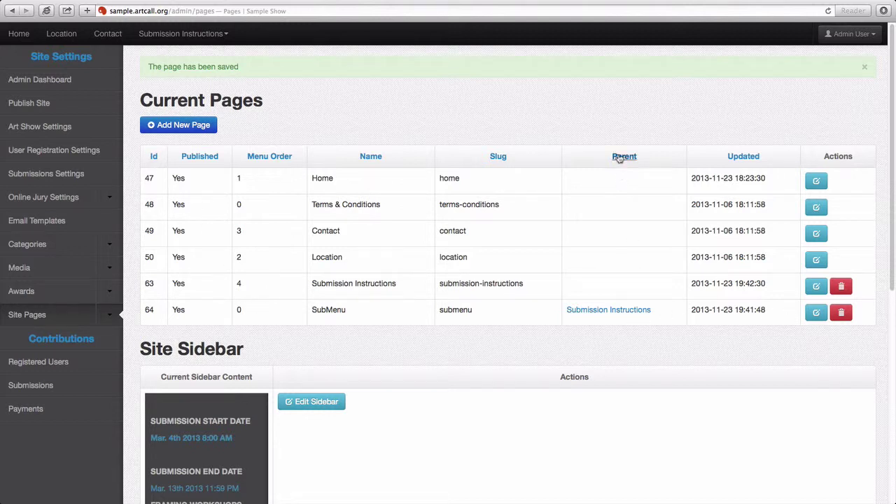
Change the SubMenu page's parent menu page to Main Menu and update the page.
click(816, 313)
scroll(189, 383, down, 3)
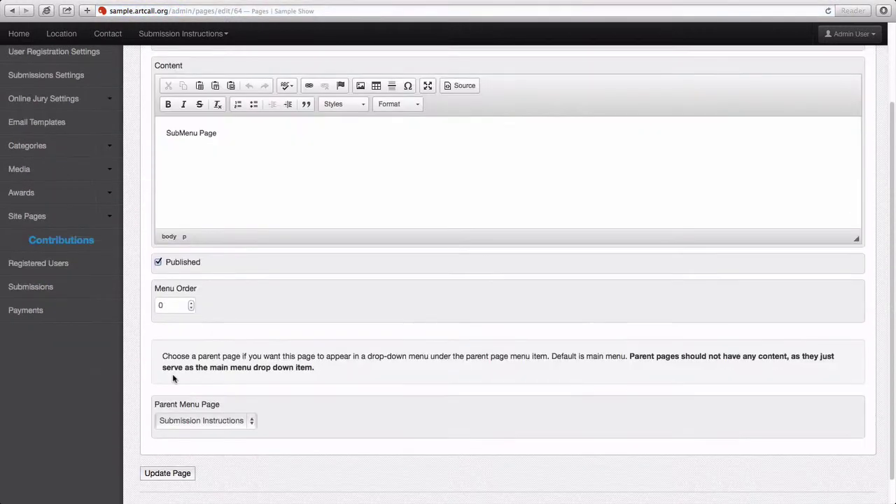
click(180, 419)
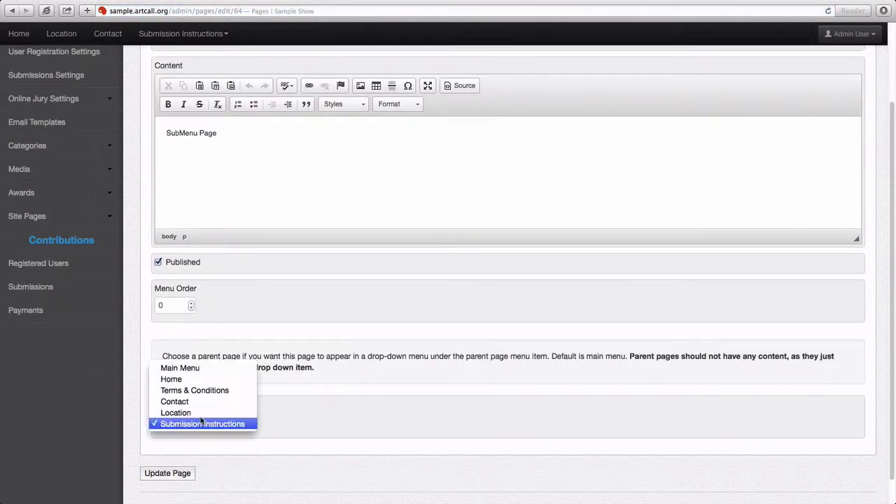
click(186, 370)
click(180, 474)
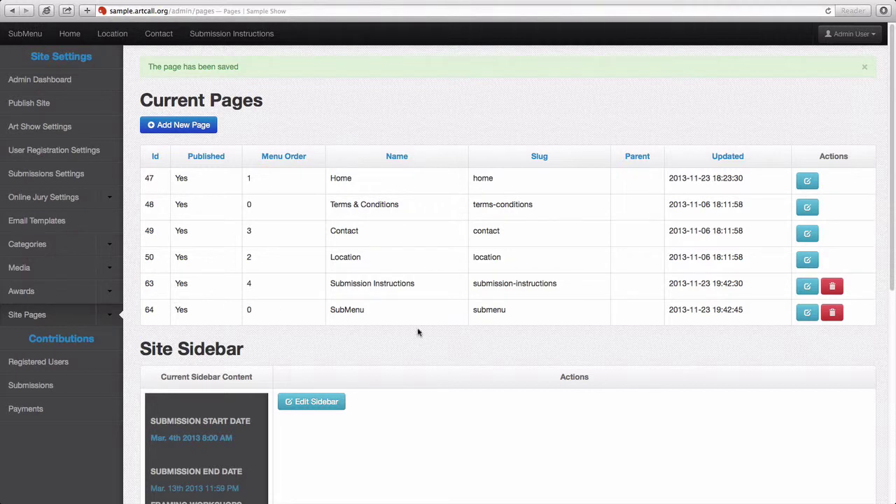
Set the SubMenu page's menu order to 1 and update the page.
click(807, 313)
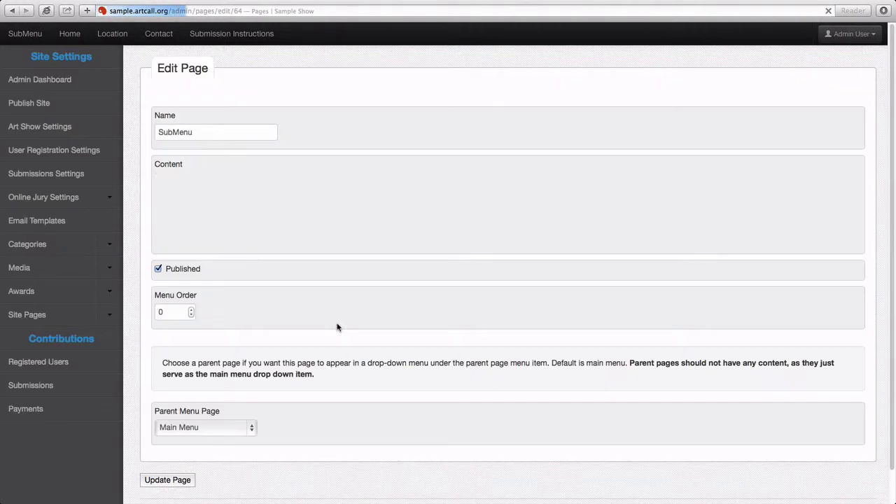
scroll(333, 327, down, 1)
click(191, 363)
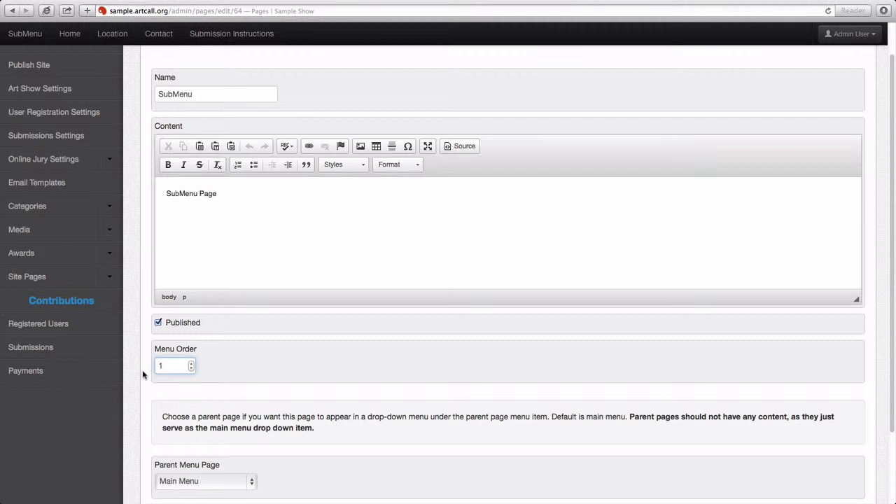
scroll(168, 413, down, 2)
click(168, 446)
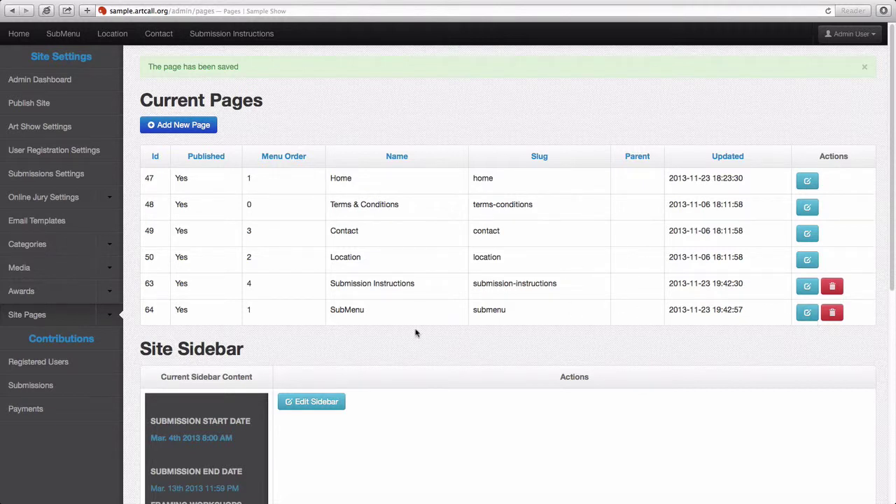
Delete the SubMenu page from the current pages and look over the current sidebar content.
click(833, 313)
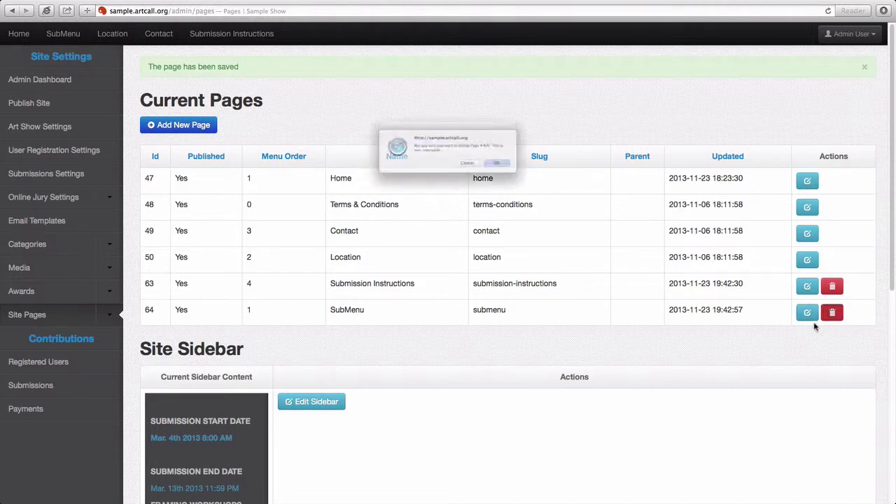
click(532, 175)
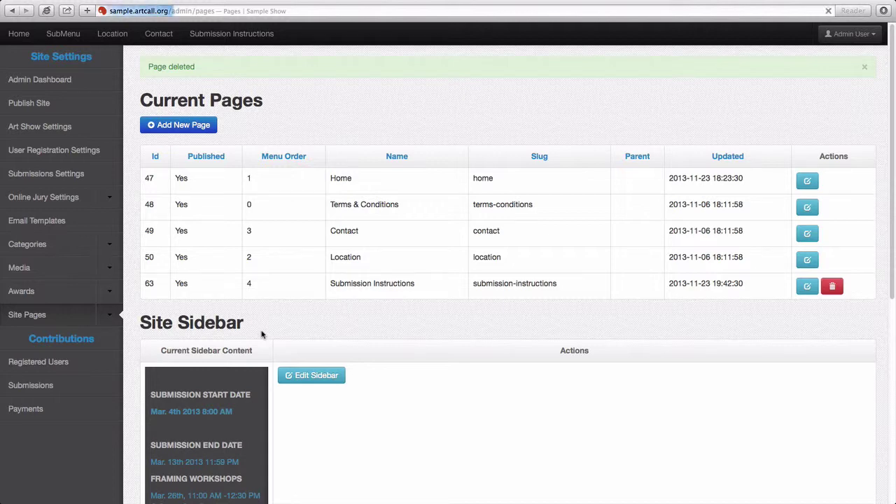
scroll(261, 334, down, 5)
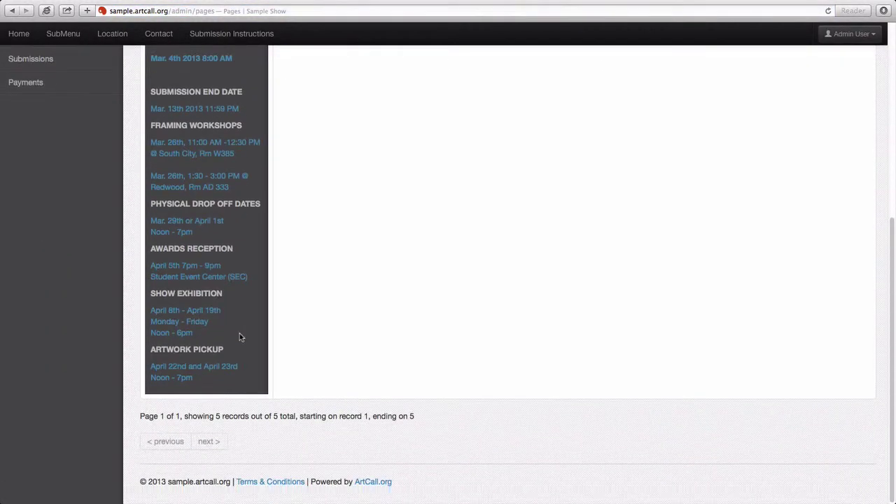
View the site's Home and Location pages and examine the dates listed in the public sidebar.
scroll(240, 333, up, 5)
click(28, 35)
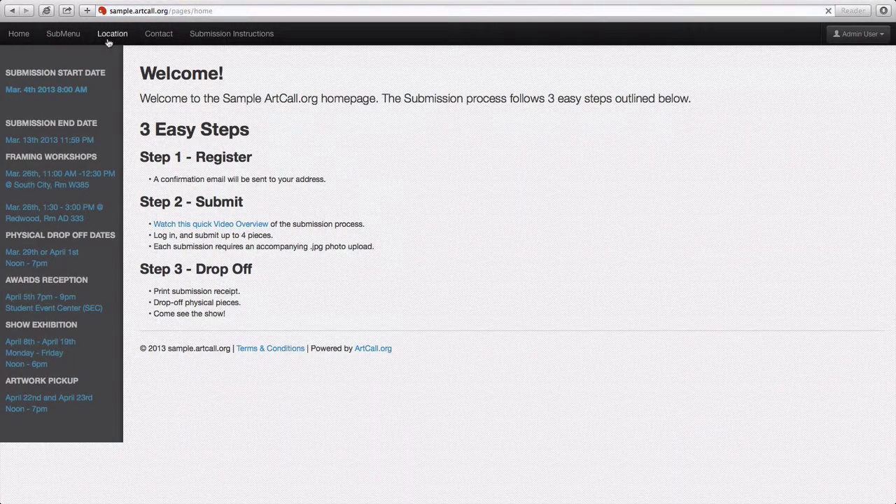
click(109, 41)
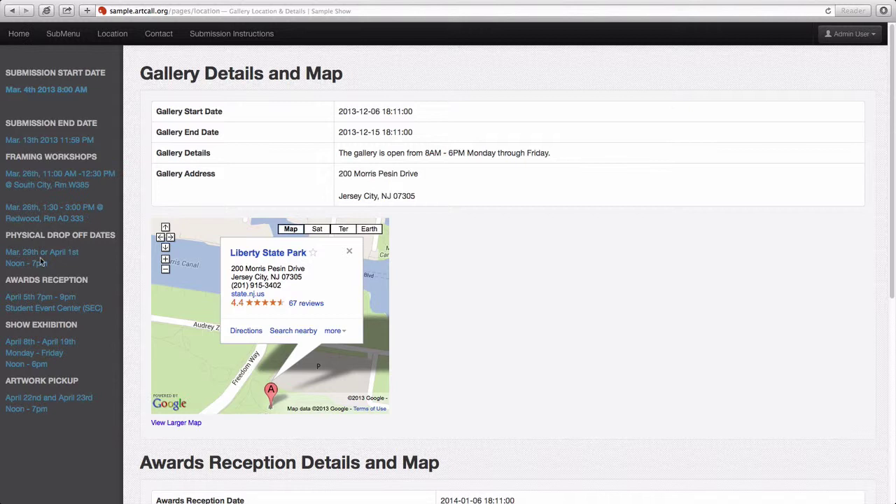
drag(67, 434, 9, 72)
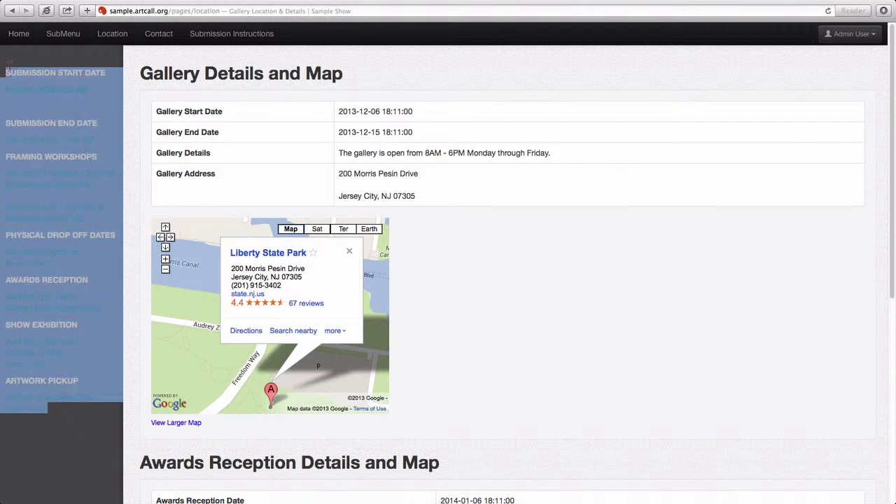
click(8, 72)
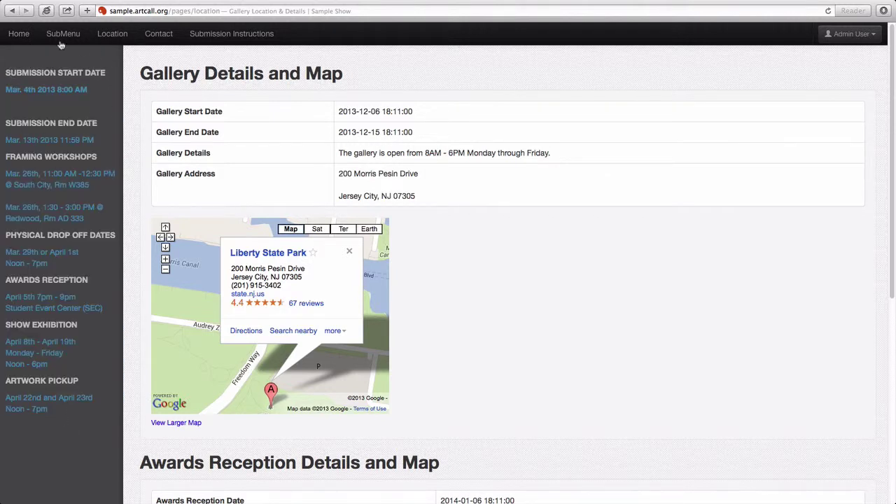
Return to the site pages through the admin dashboard and open the site sidebar for editing.
click(840, 33)
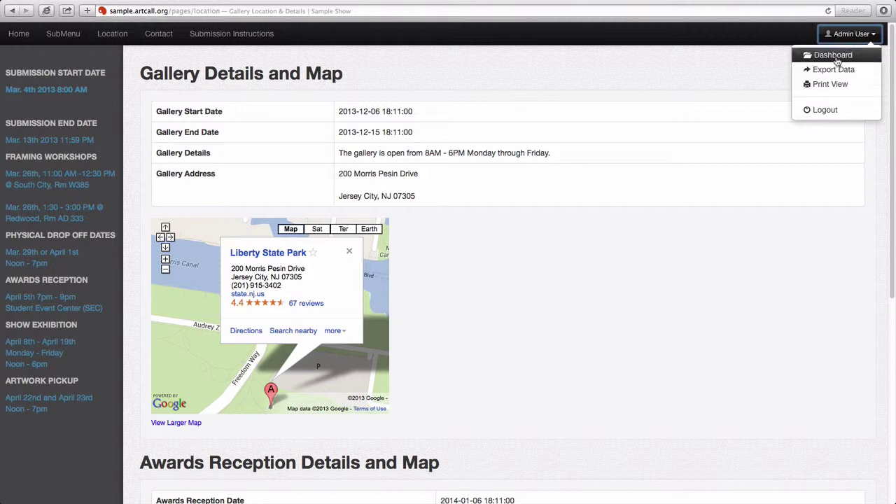
click(837, 60)
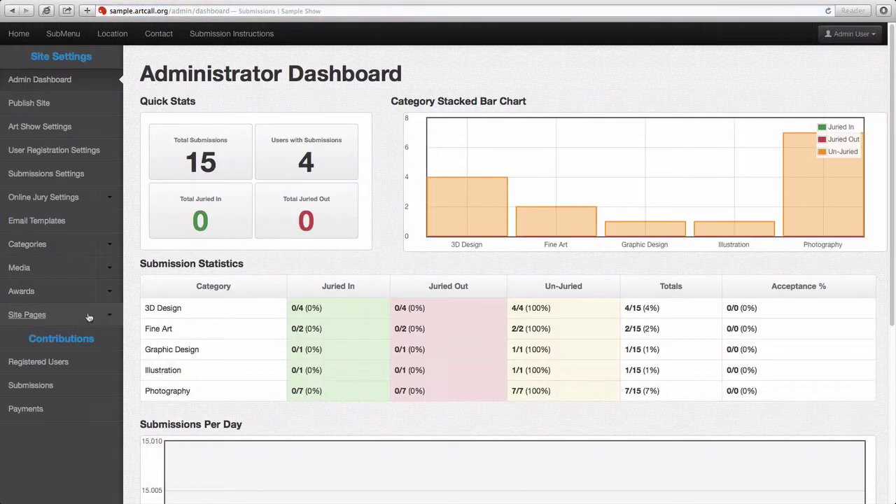
click(70, 316)
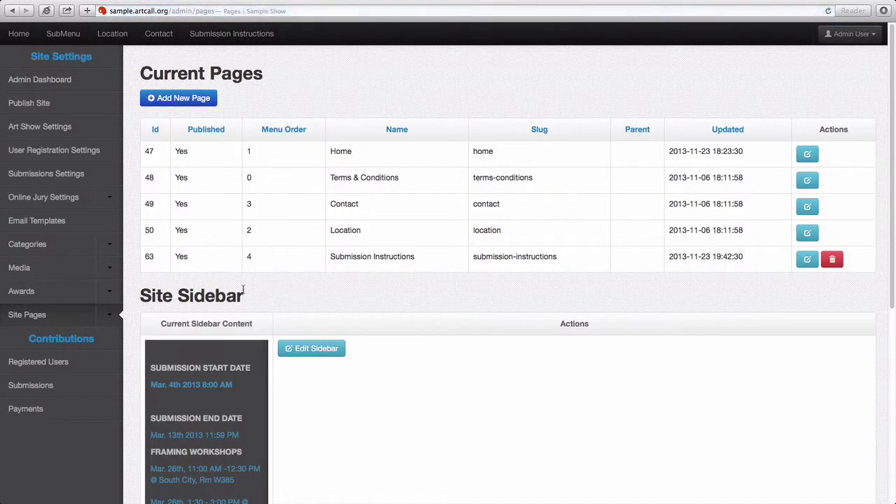
scroll(132, 294, down, 5)
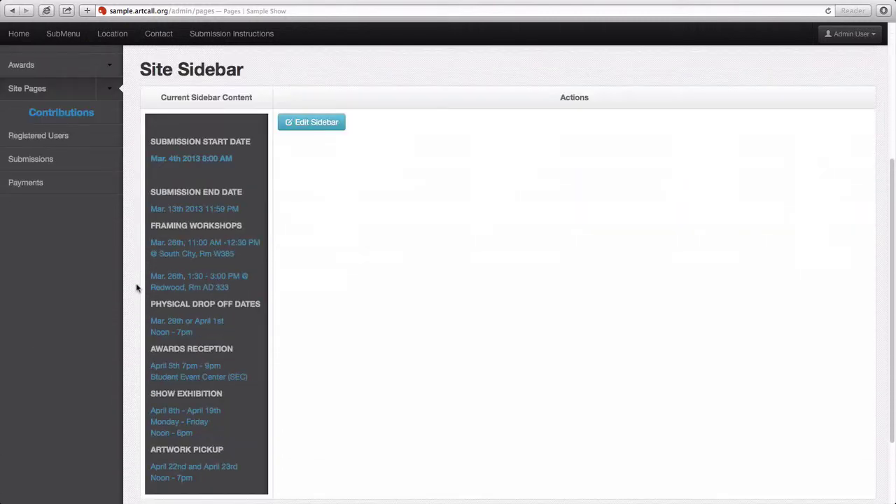
scroll(137, 287, up, 1)
click(306, 151)
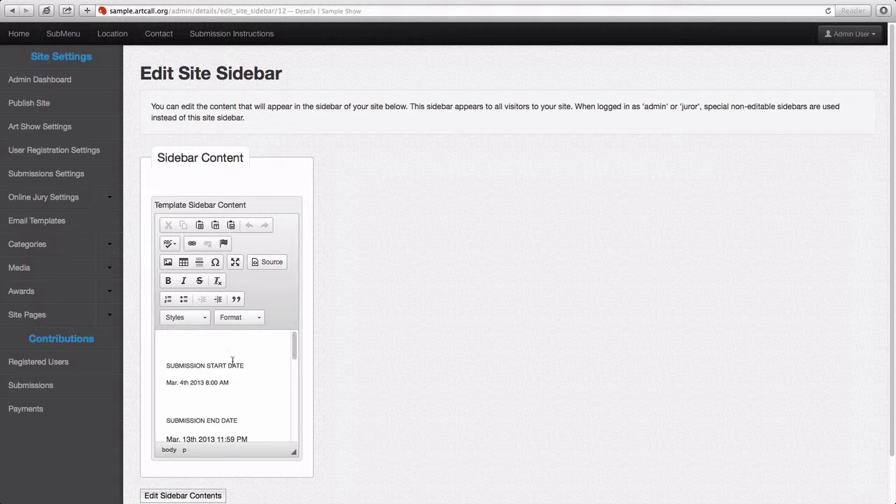
Review the sidebar content in source and formatted view, including the Awards Reception section, and save the sidebar contents.
scroll(227, 354, down, 2)
click(260, 263)
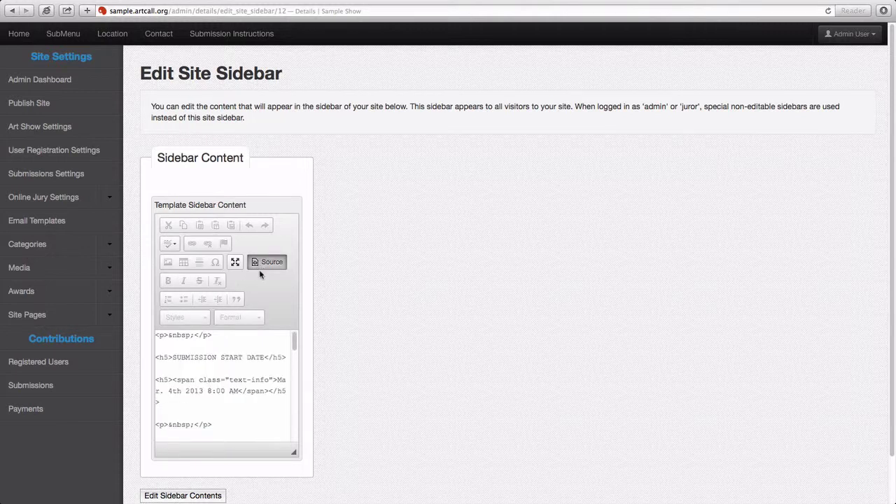
click(261, 265)
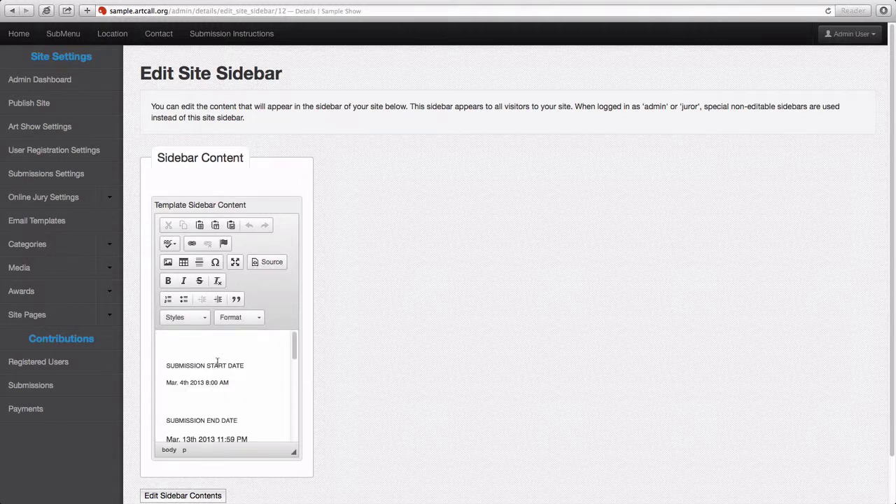
scroll(224, 383, down, 8)
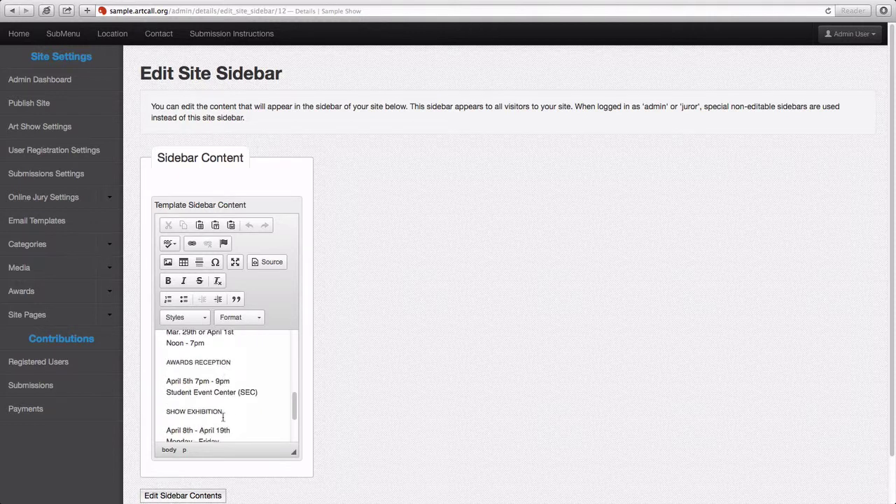
drag(224, 418, 140, 364)
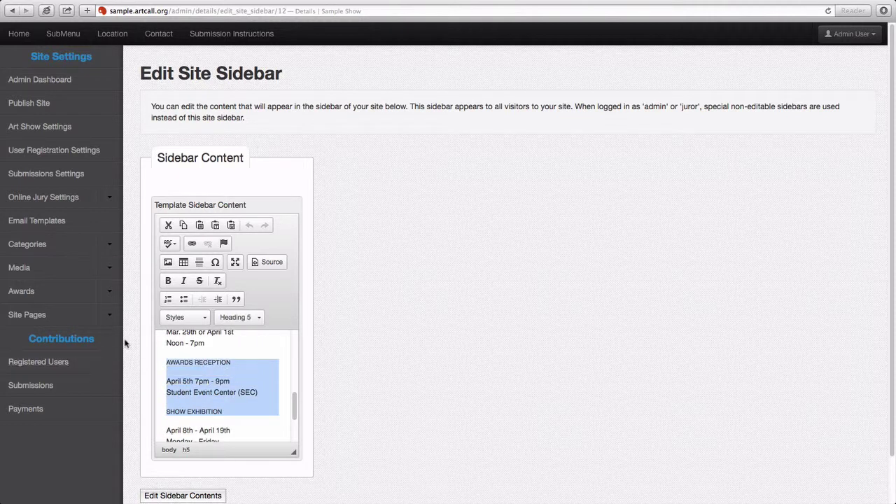
scroll(168, 420, down, 2)
click(189, 496)
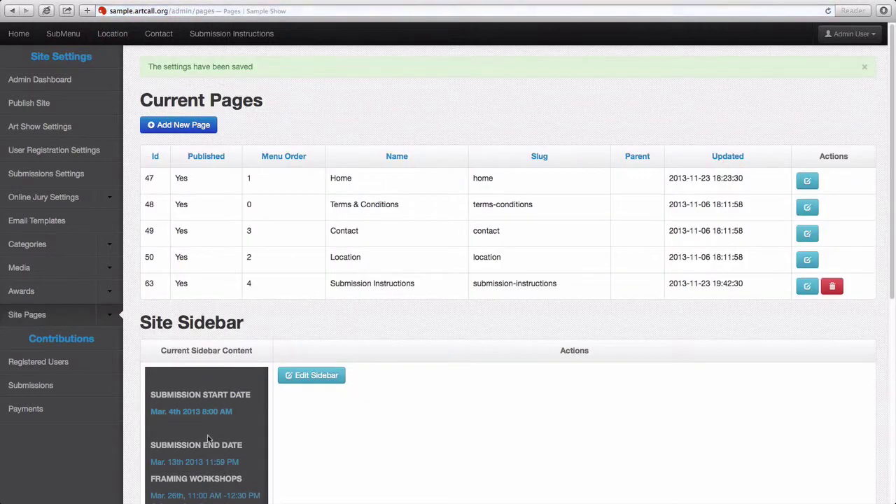
Check the saved sidebar content below the current pages and on the site's Home page.
scroll(196, 427, down, 5)
scroll(179, 412, up, 2)
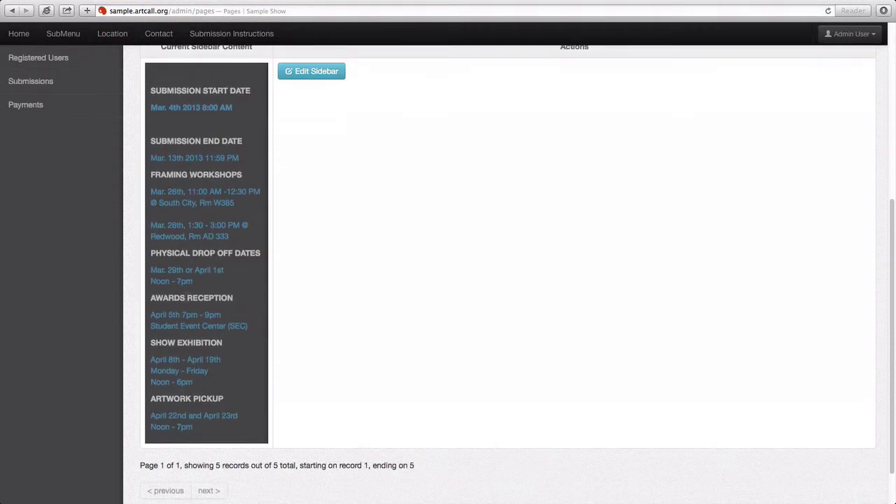
scroll(188, 256, up, 10)
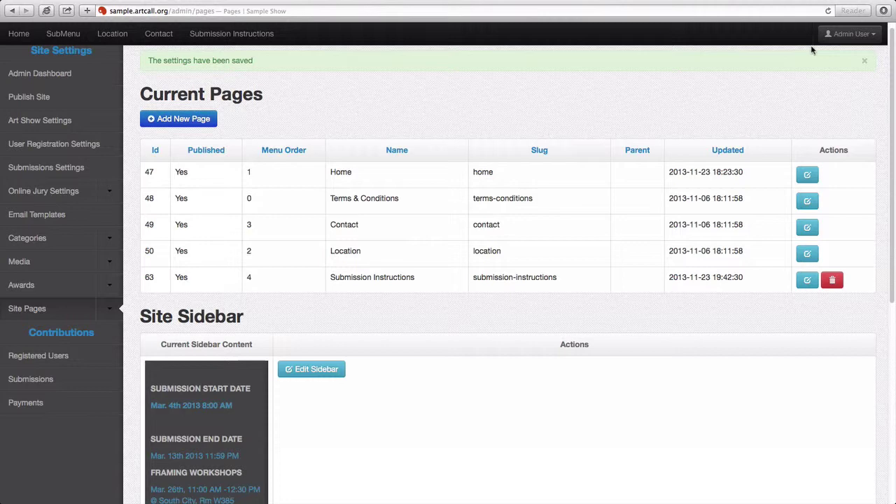
click(19, 34)
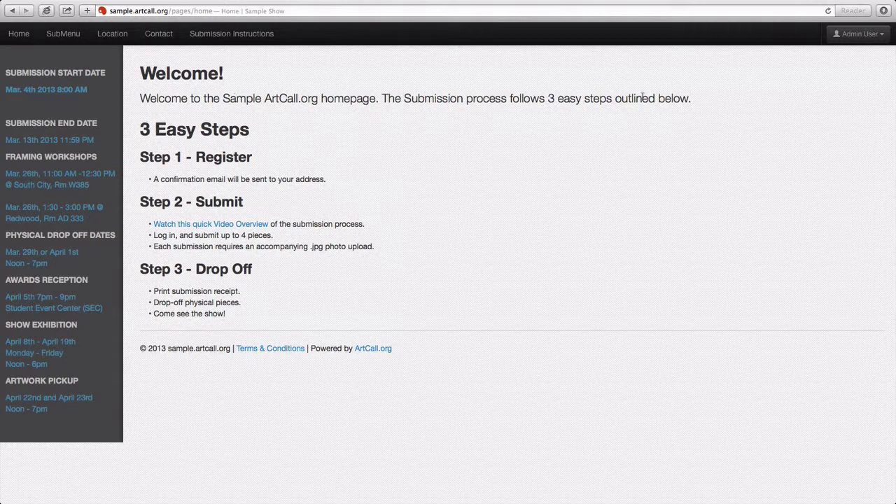
Return to the admin dashboard and open the page uploads under the site pages.
click(862, 33)
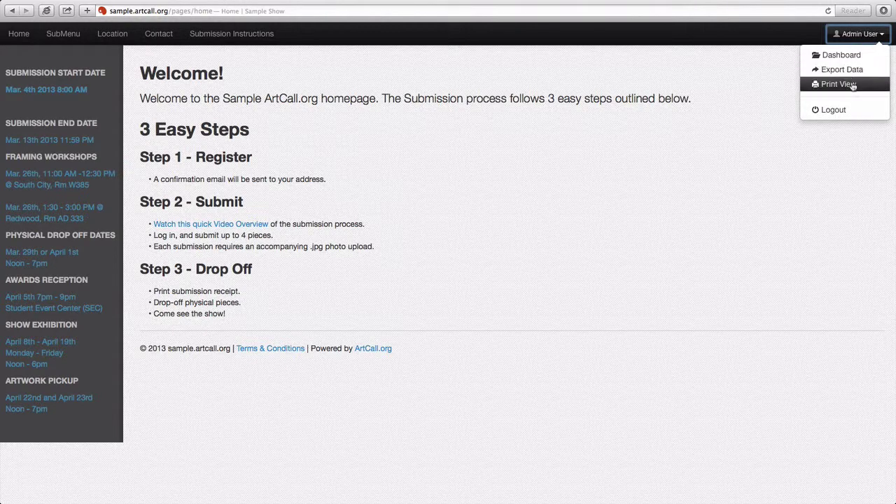
click(844, 55)
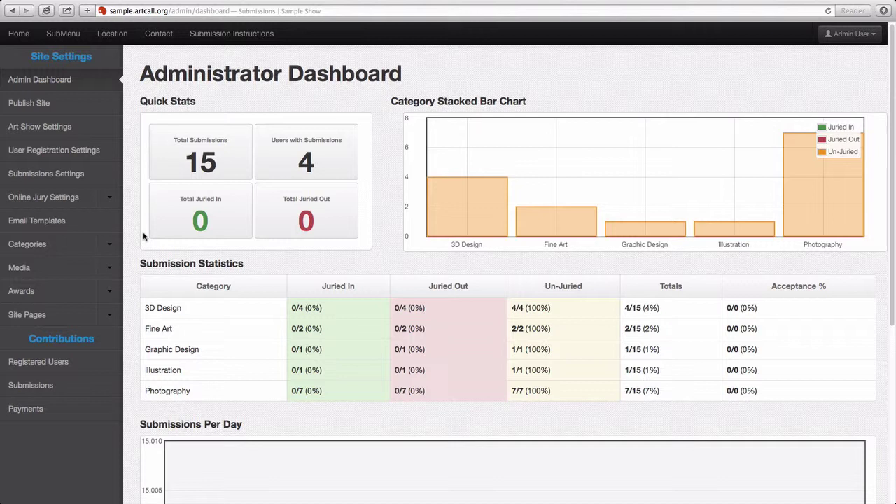
click(109, 320)
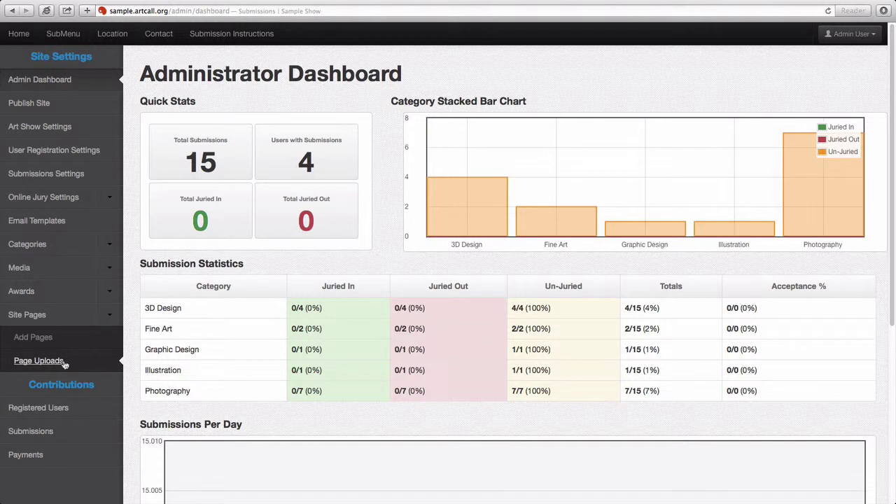
click(63, 362)
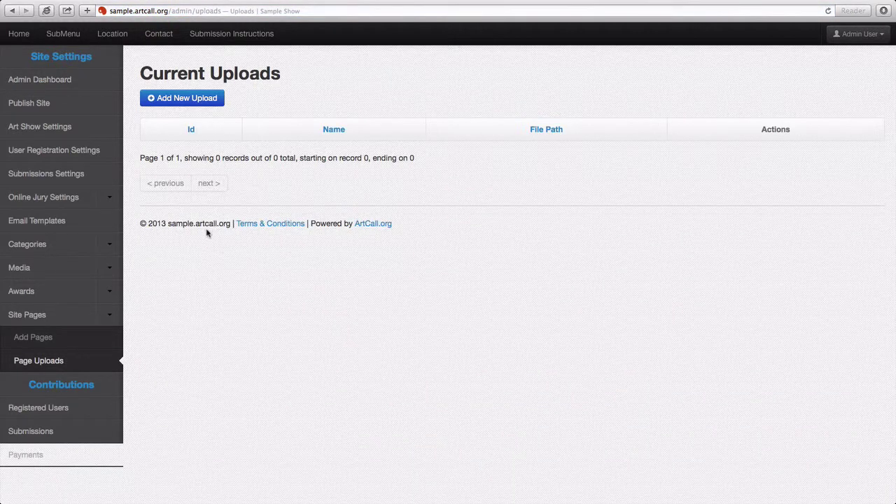
Add a new upload named "My Logo" using the file Firefox-twitter-logo.png from the Desktop.
click(184, 98)
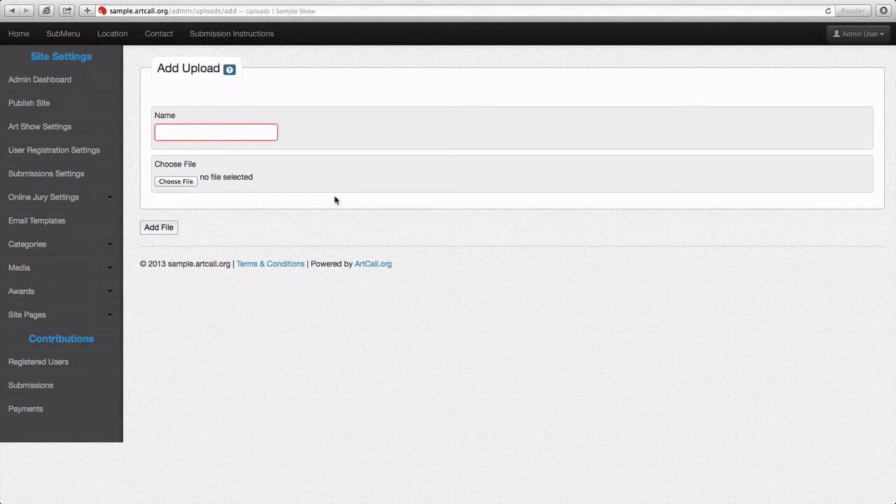
text(My Logo)
click(302, 316)
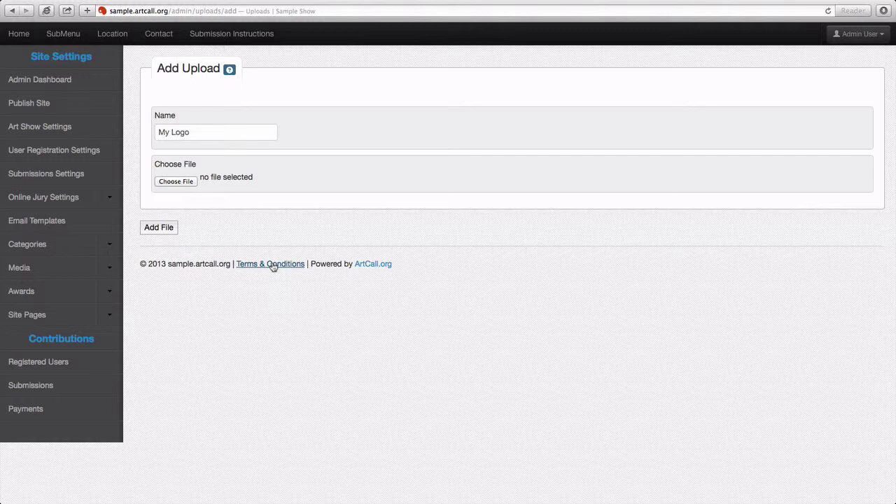
click(184, 184)
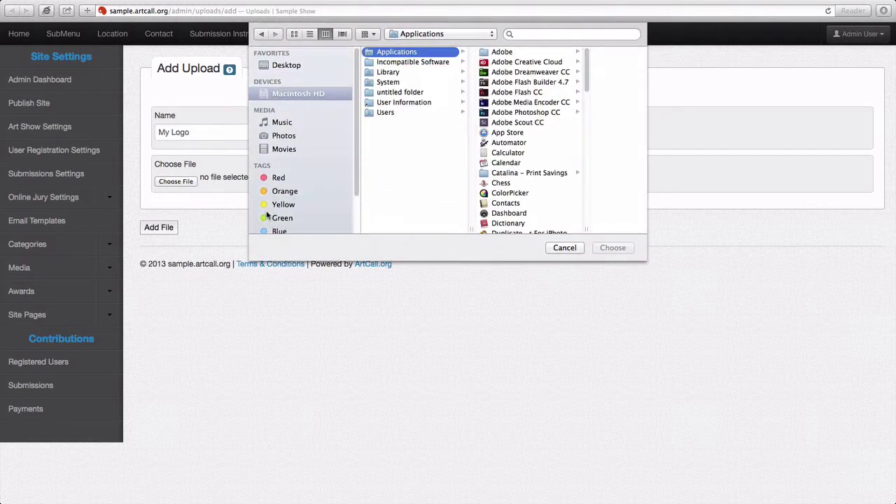
click(286, 65)
click(394, 54)
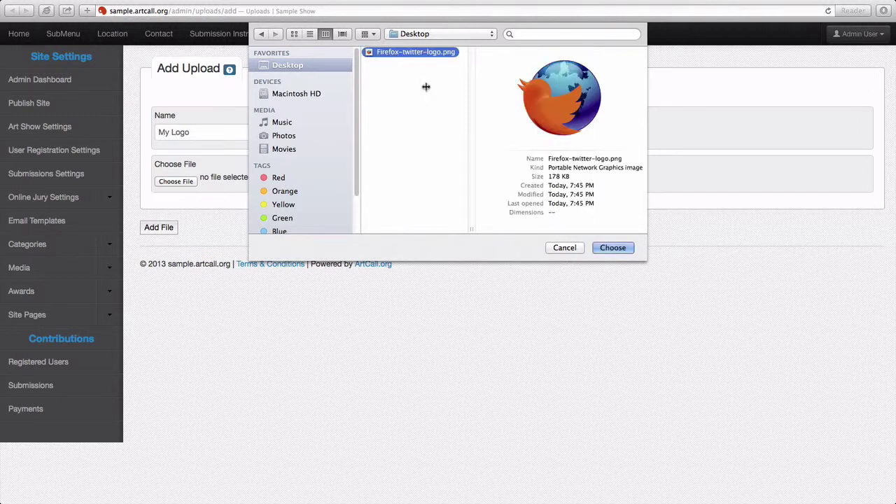
click(612, 247)
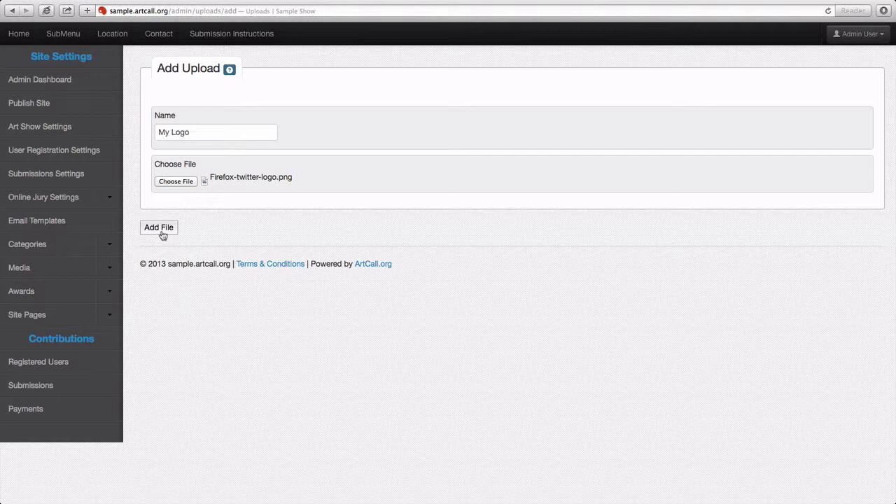
click(163, 234)
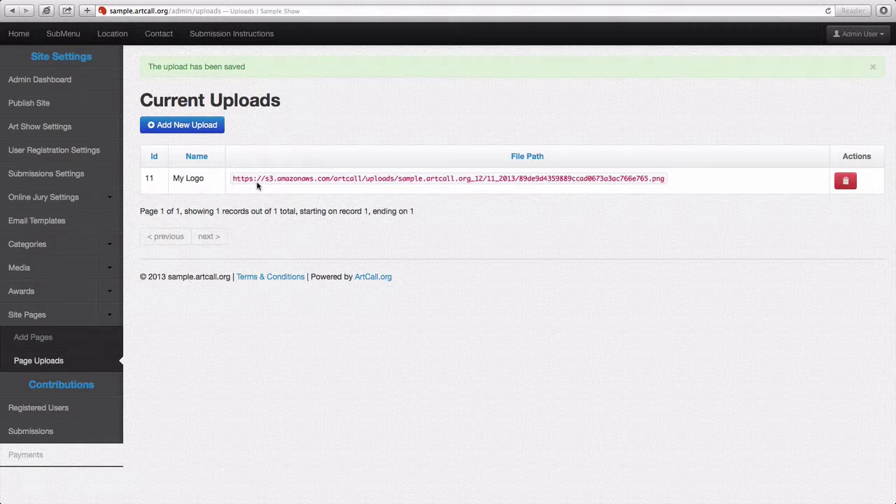
Copy the My Logo upload's file path and open the Home page for editing.
drag(234, 178, 662, 179)
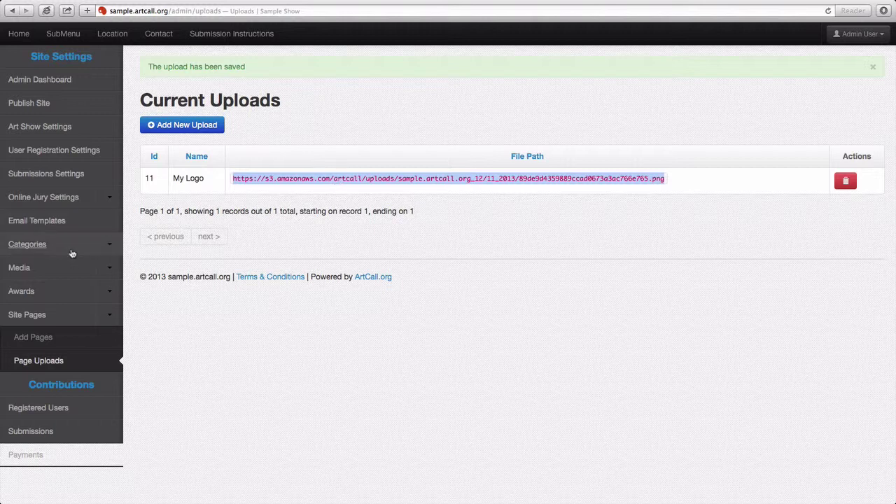
click(72, 318)
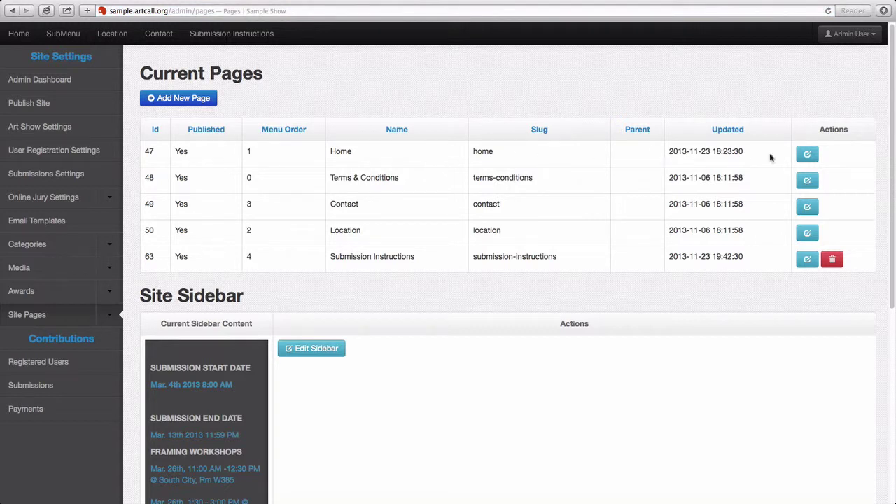
click(807, 154)
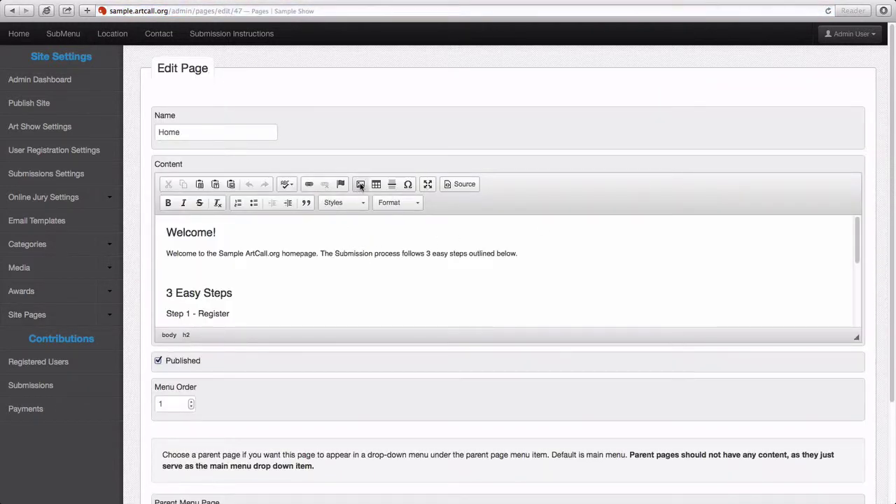
Insert an image on the blank line below the welcome paragraph, using the copied file path as its URL.
click(171, 278)
click(360, 185)
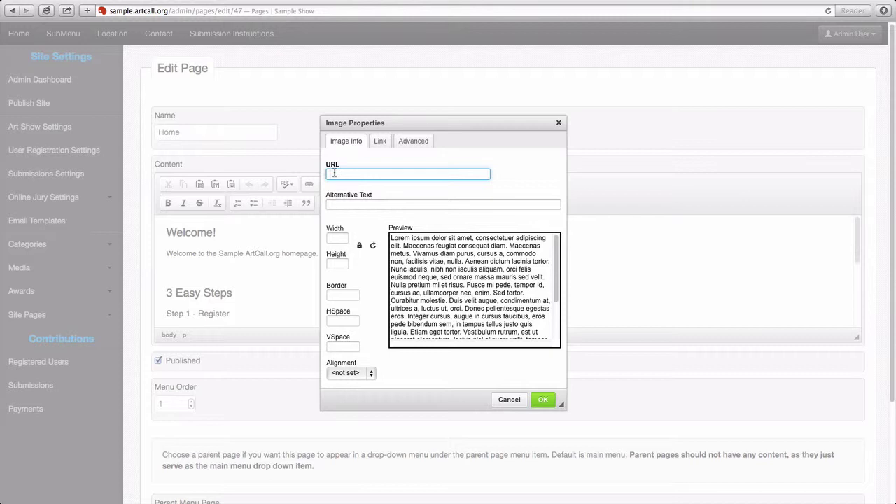
key(ctrl+v)
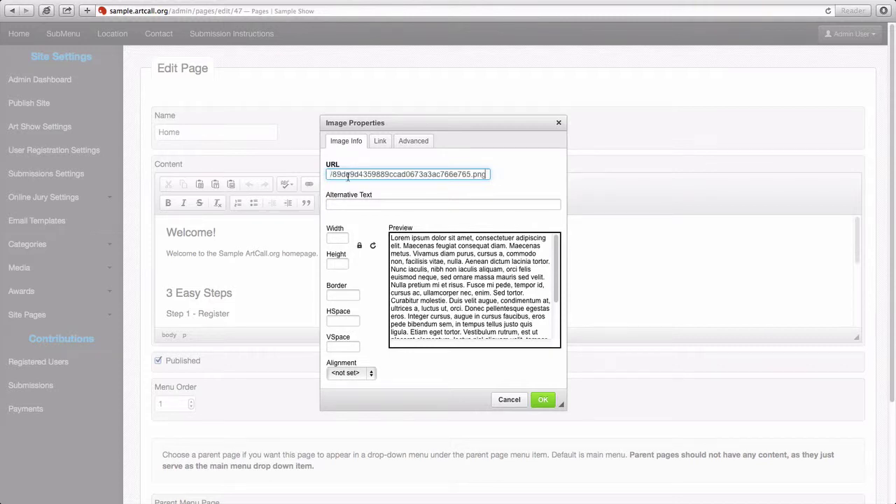
click(354, 203)
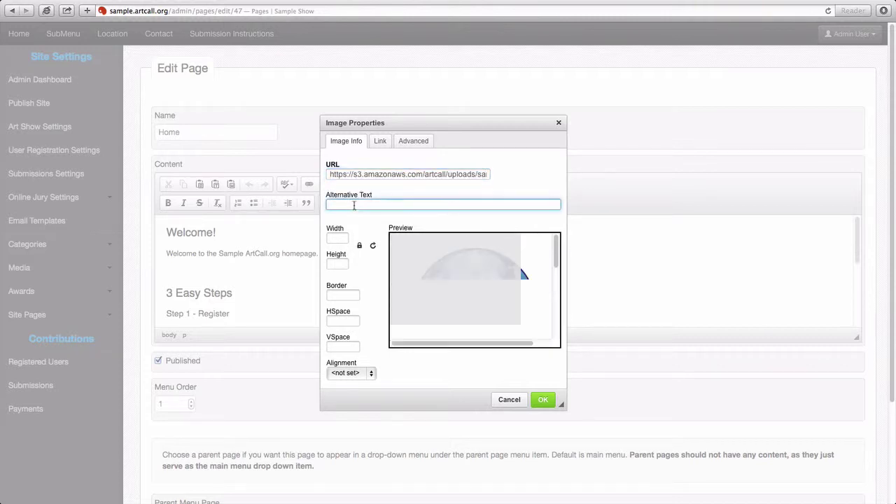
click(543, 404)
Look over the inserted logo in the Home page content and update the page.
scroll(362, 274, up, 2)
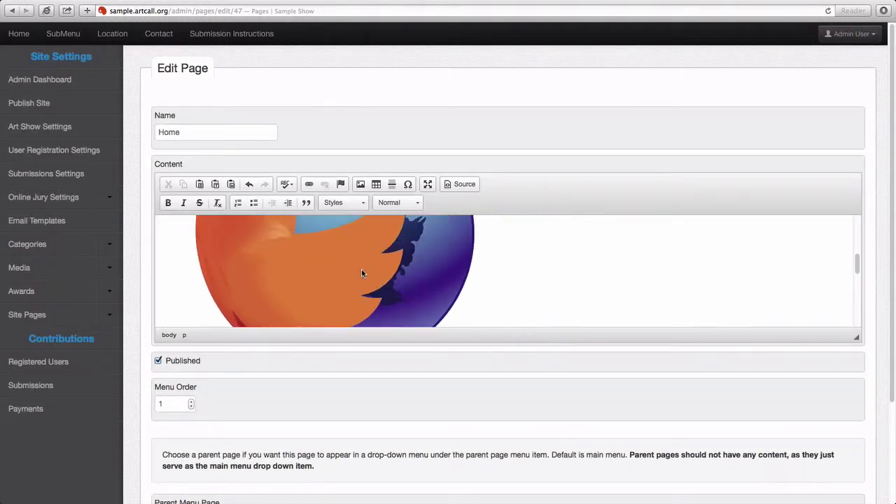
scroll(361, 273, up, 5)
scroll(362, 273, down, 3)
scroll(353, 269, down, 3)
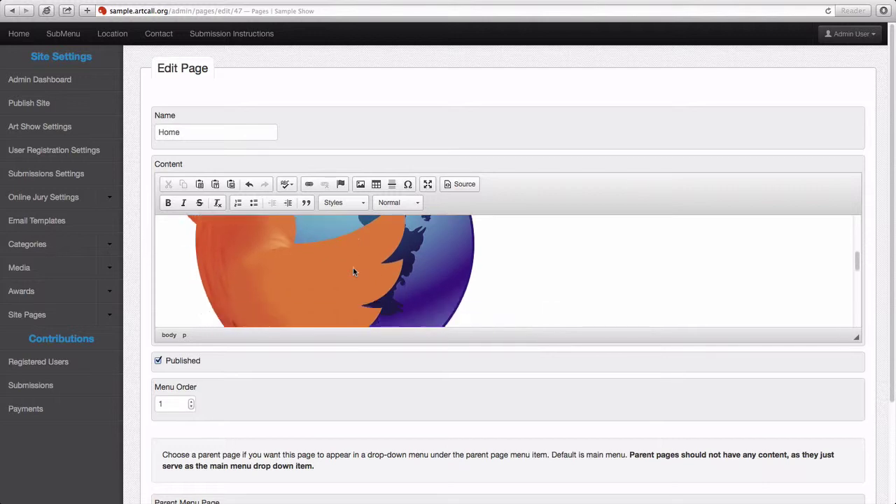
scroll(304, 364, down, 1)
scroll(304, 365, down, 3)
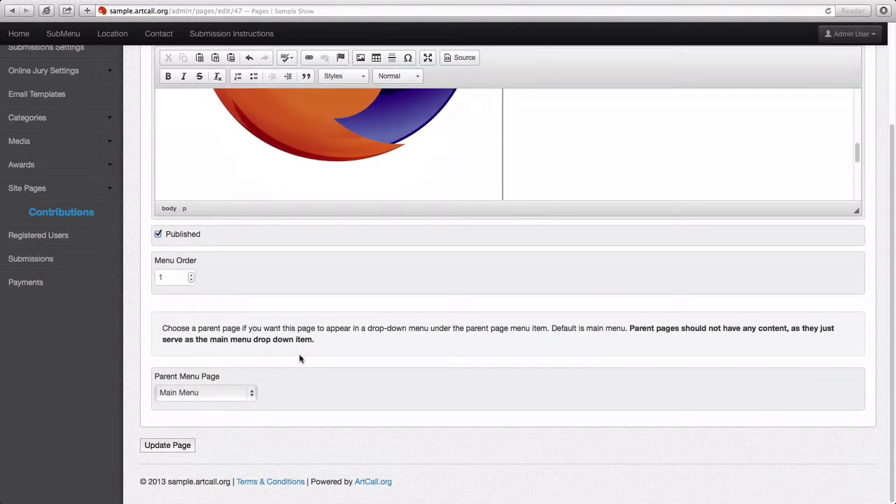
click(191, 452)
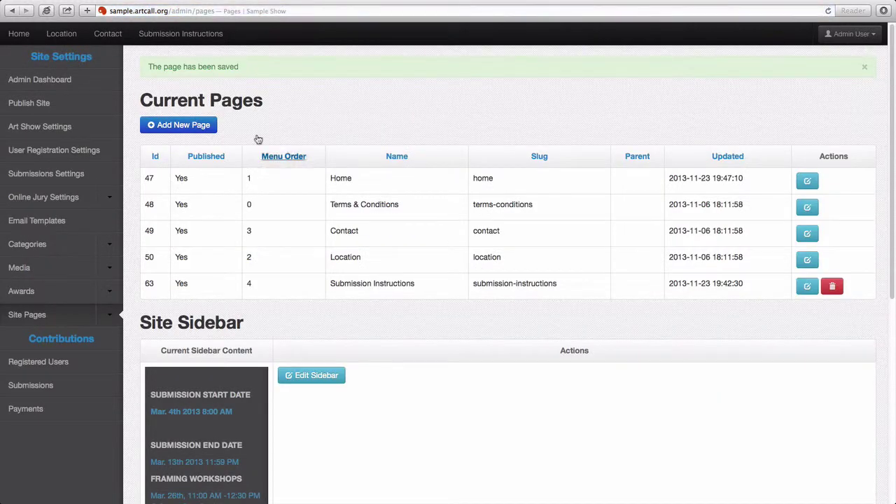
View the logo on the site's Home page and return to the admin dashboard.
click(18, 39)
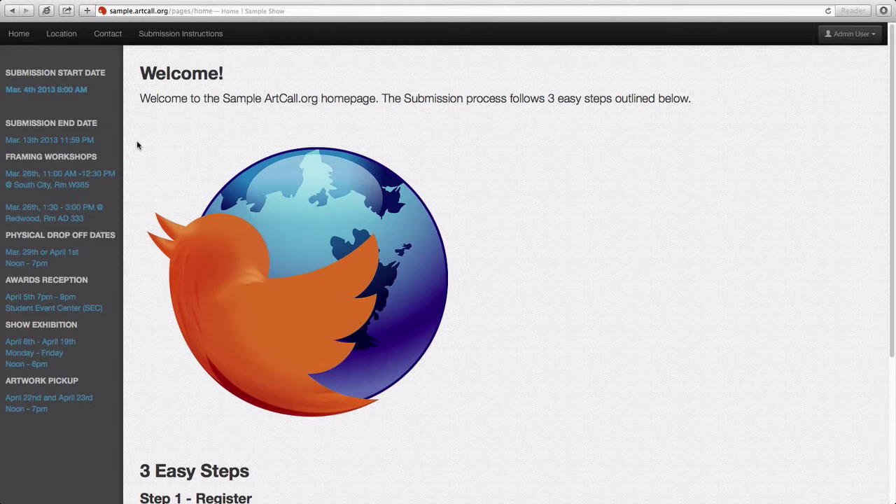
click(848, 34)
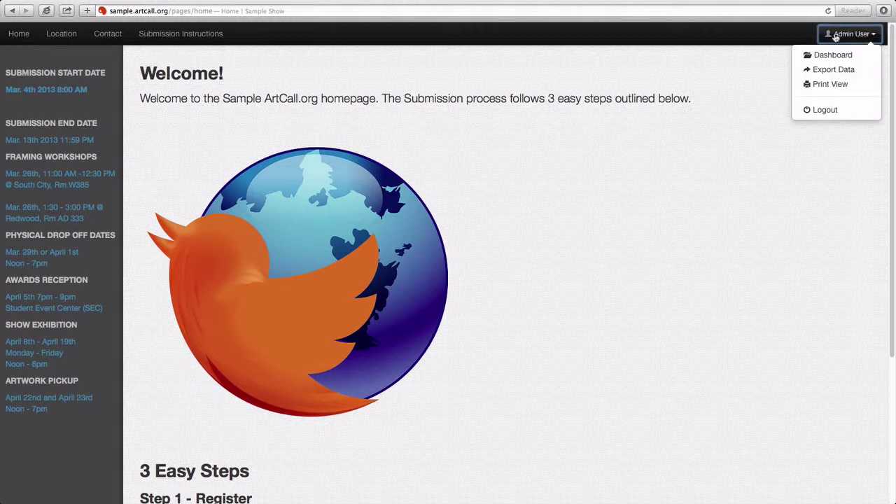
click(832, 55)
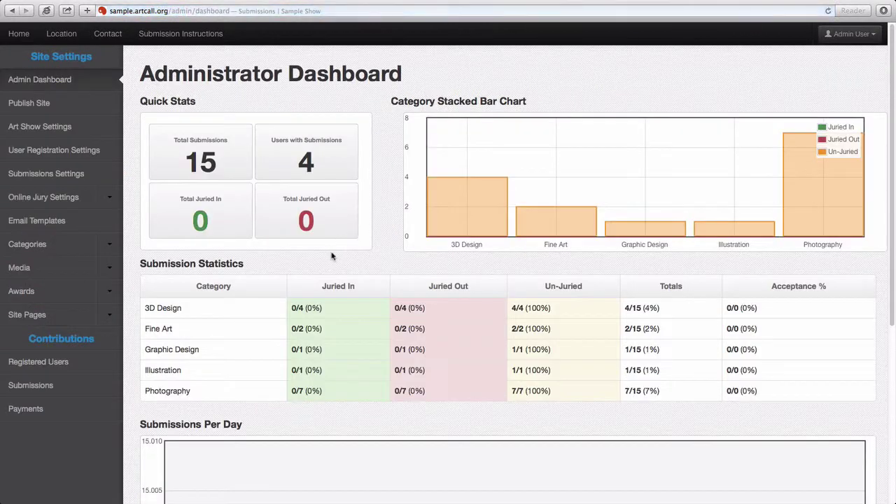